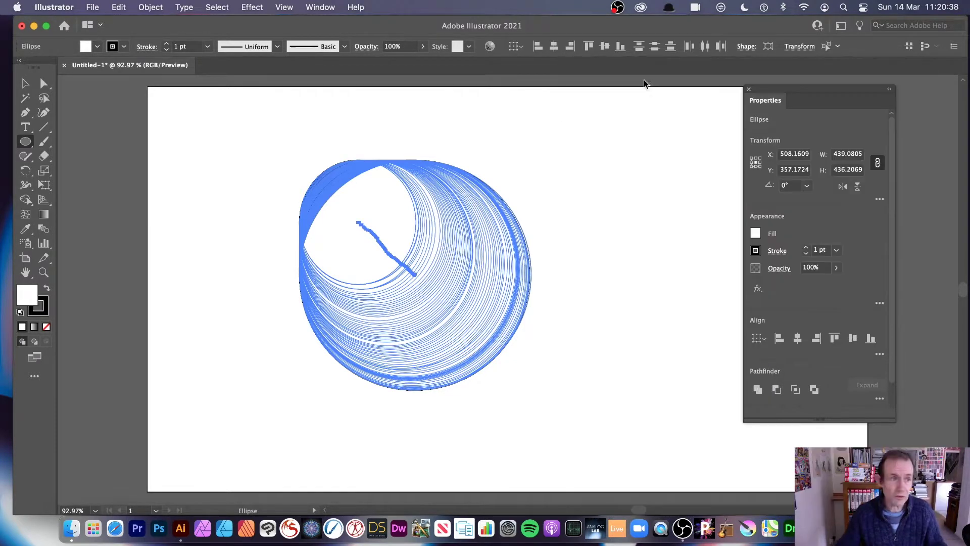
- Delete the existing pattern of overlapping ellipses from the artboard
click(26, 143)
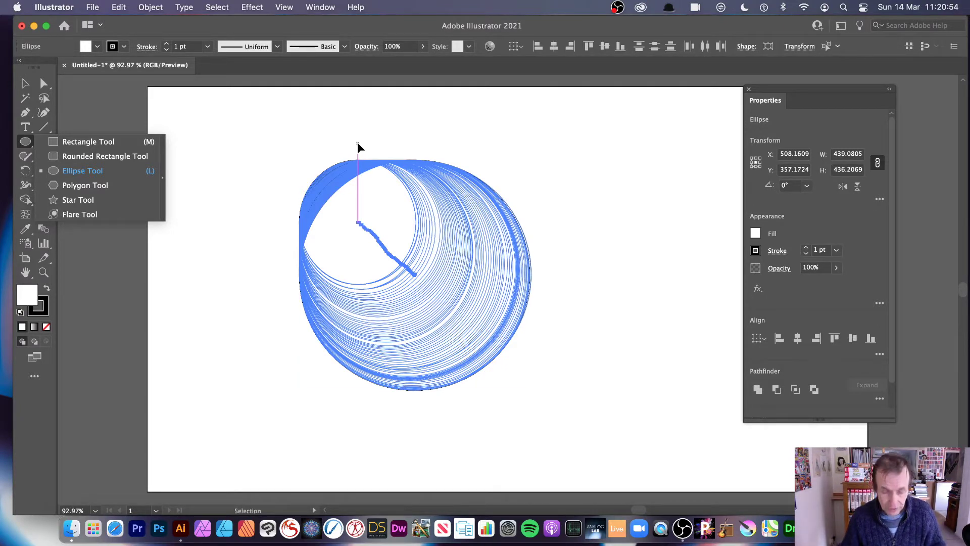
key(Delete)
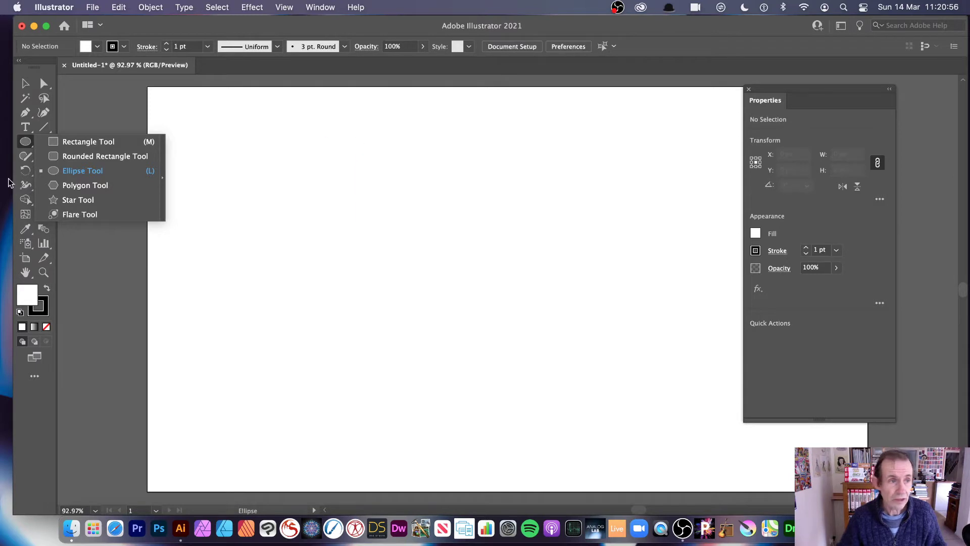
click(26, 145)
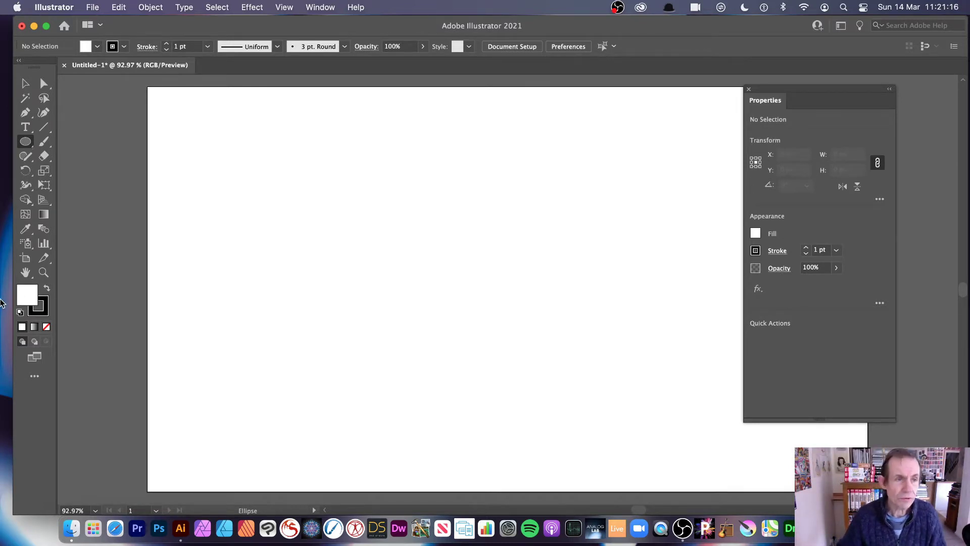
- Draw a continuous burst of repeated ellipses from one start point with the Ellipse tool, about 1011 by 686 px overall, and deselect it
click(26, 144)
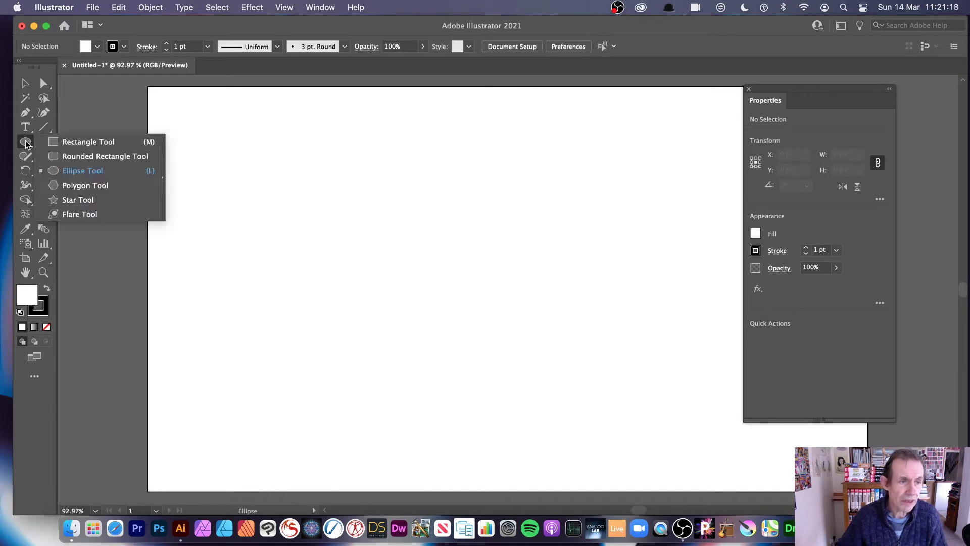
click(102, 171)
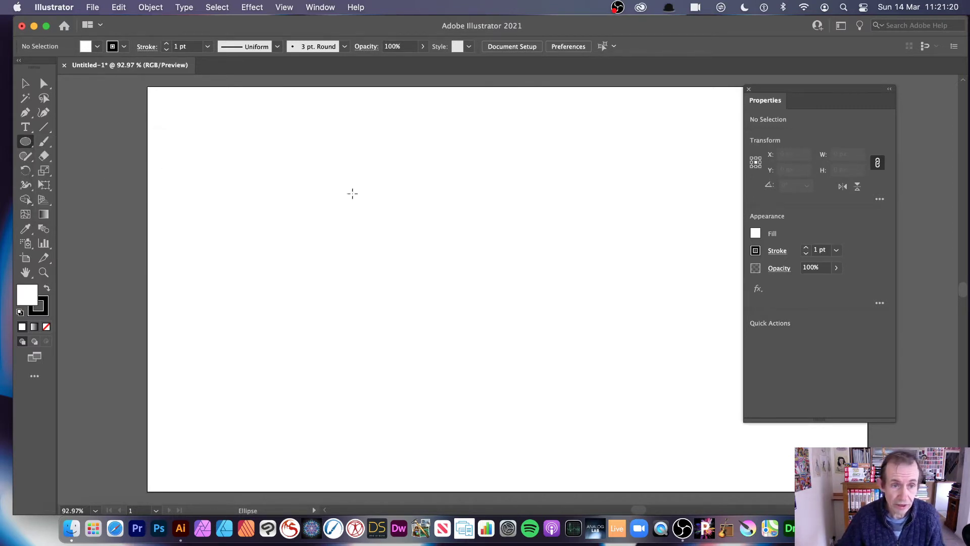
drag(373, 204, 712, 289)
key(grave)
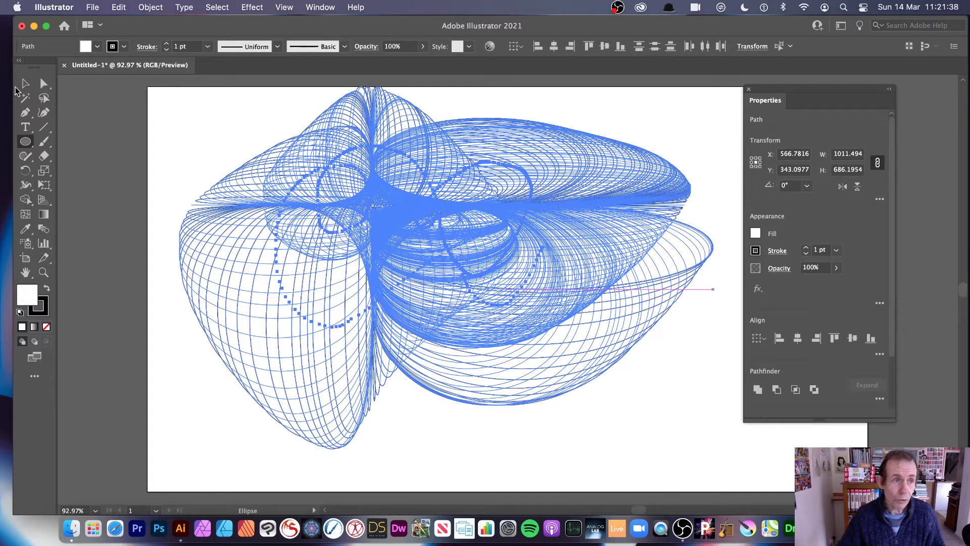
click(25, 84)
click(136, 144)
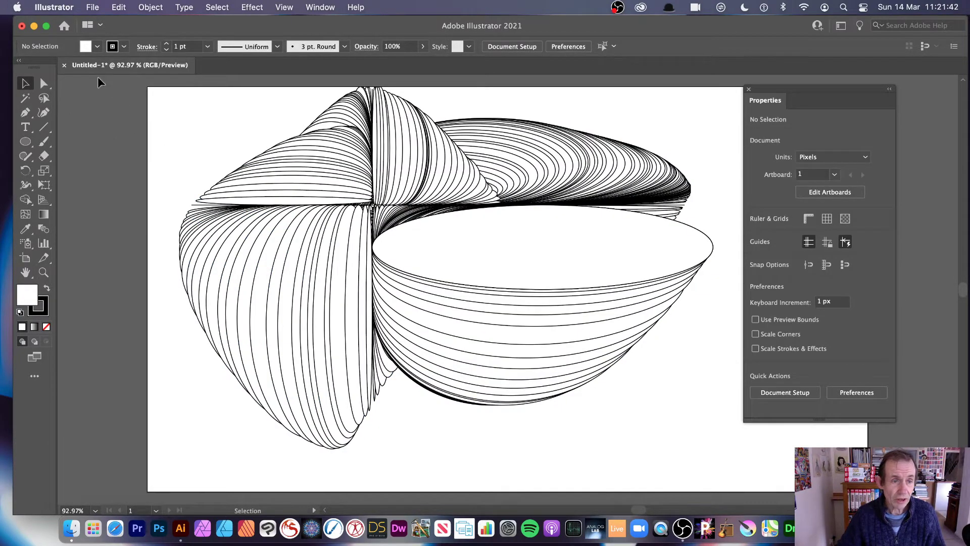
- Set the fill of all the ellipses to None
drag(143, 107, 683, 414)
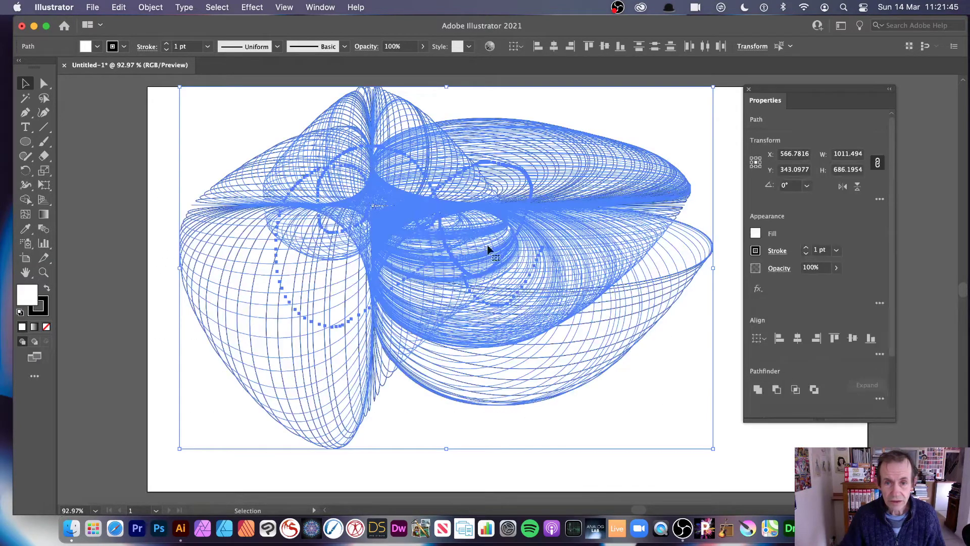
click(97, 46)
click(8, 67)
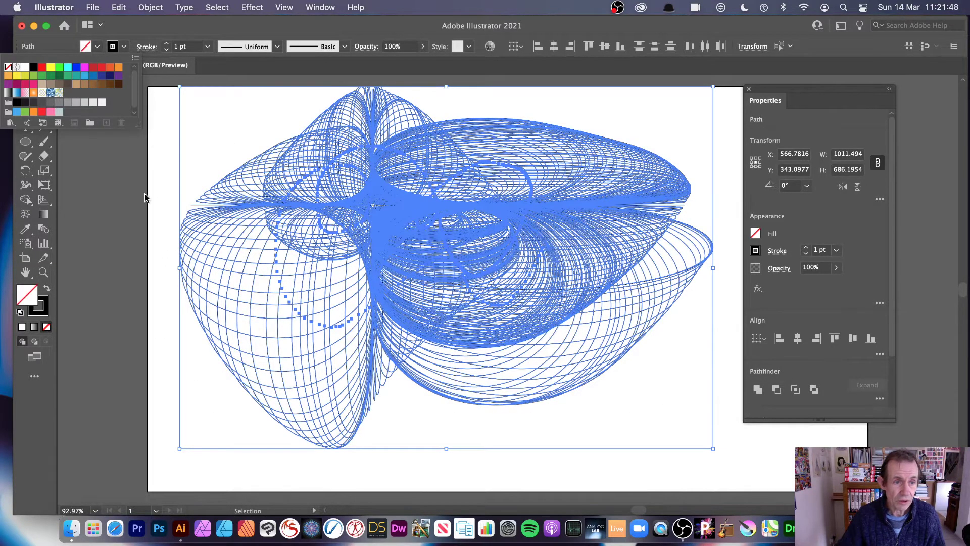
click(165, 194)
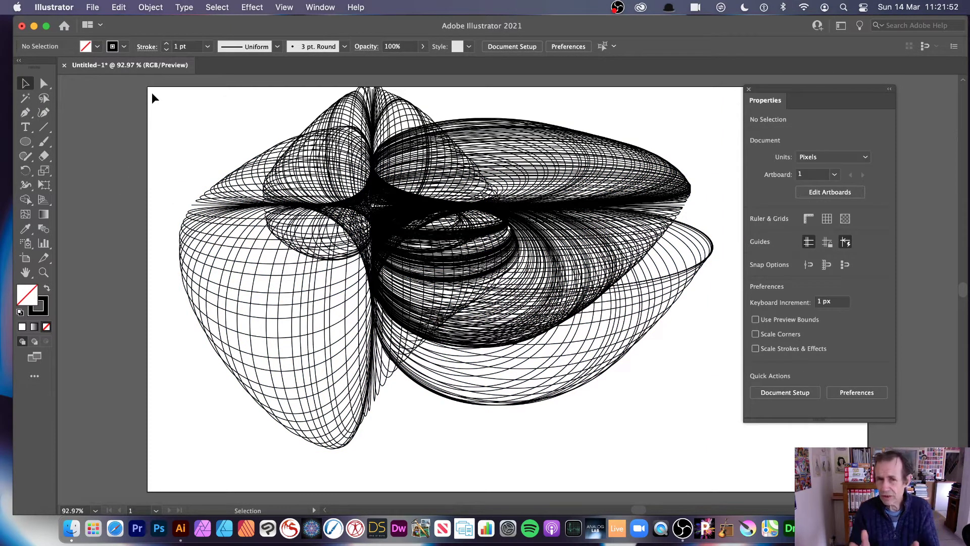
- Apply a dashed line with a 12 pt dash to the strokes of all the ellipses, inspect the artwork deselected and undo the change
drag(158, 94, 722, 427)
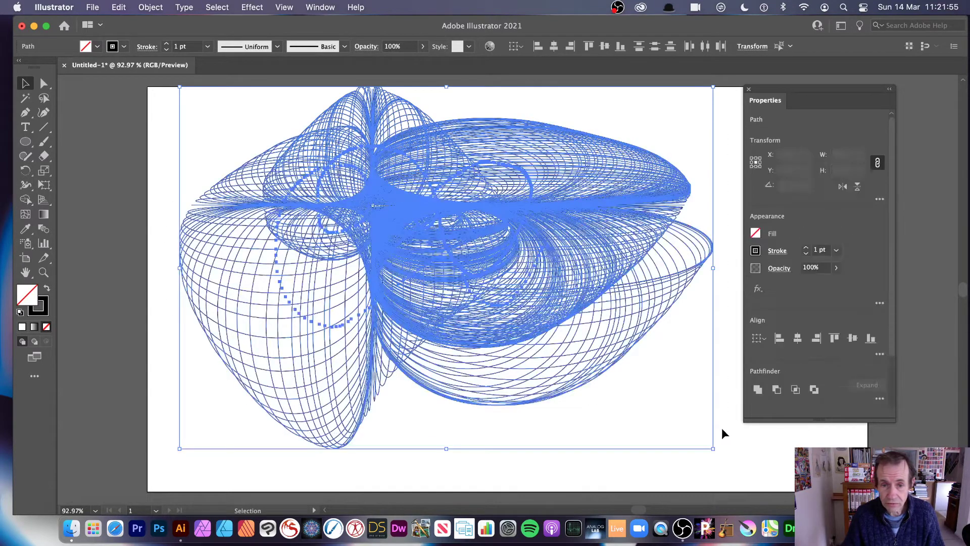
click(778, 251)
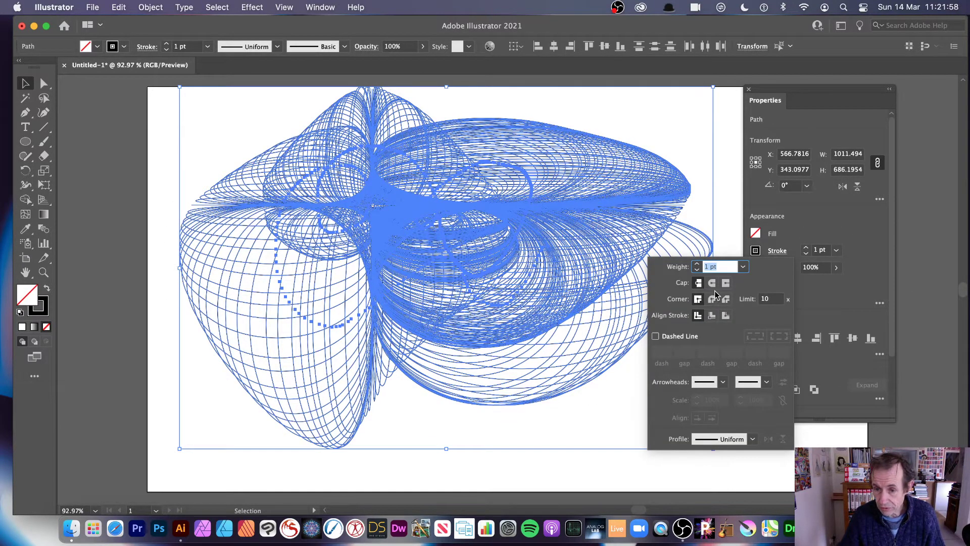
click(657, 337)
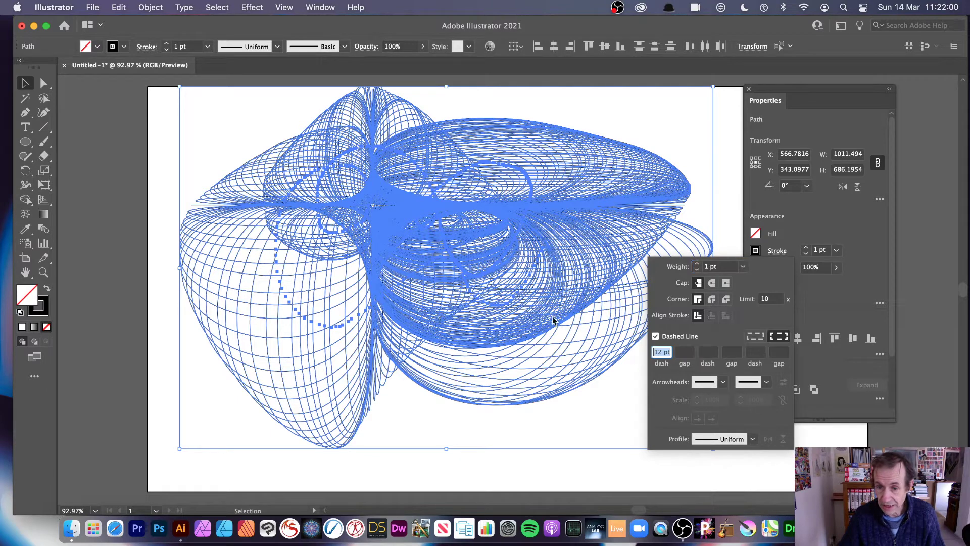
click(141, 185)
click(141, 184)
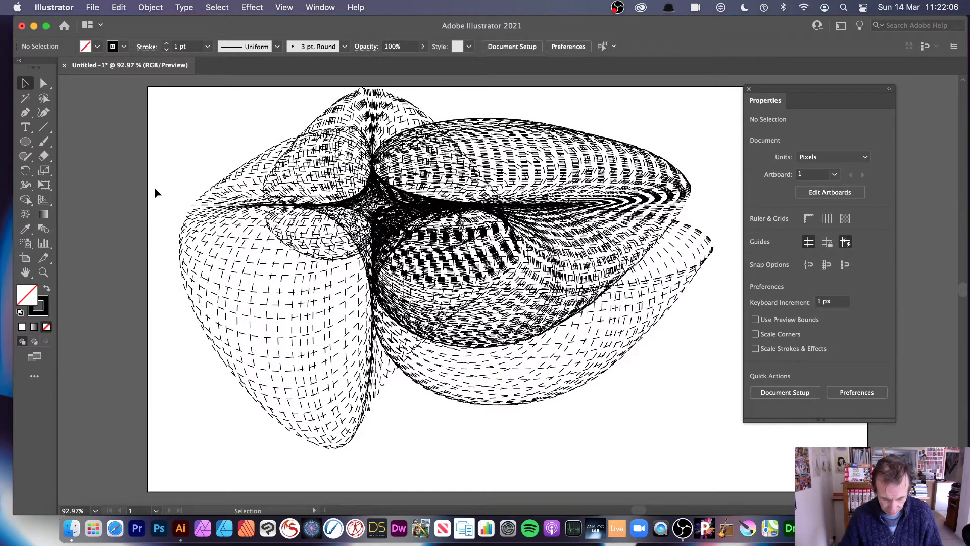
key(super+z)
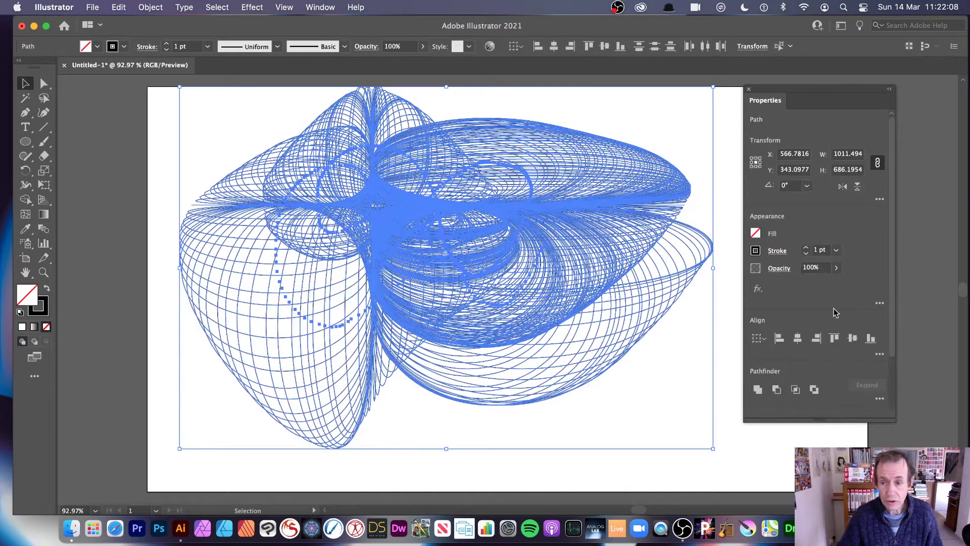
- Apply the symmetrical lens-shaped width profile to the strokes of all the selected ellipses
click(777, 251)
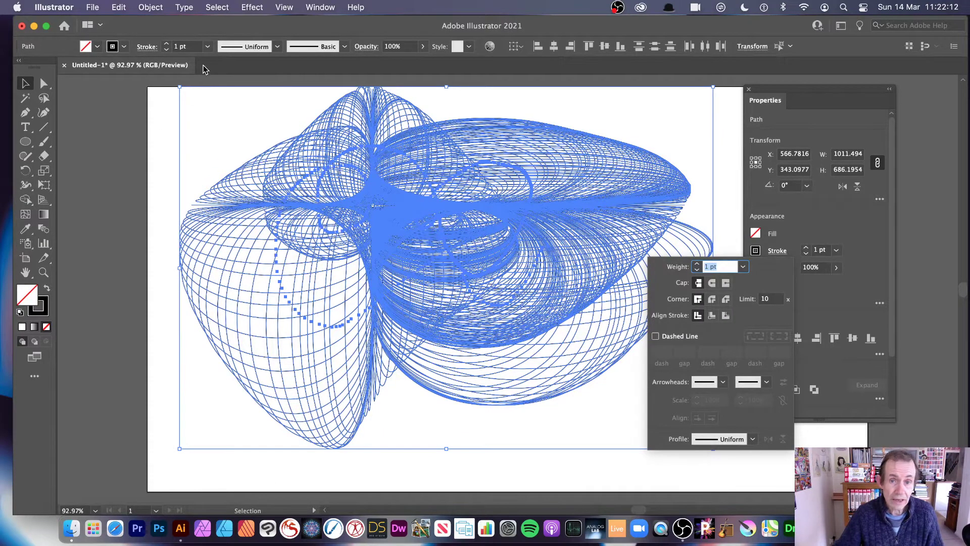
click(753, 440)
click(709, 319)
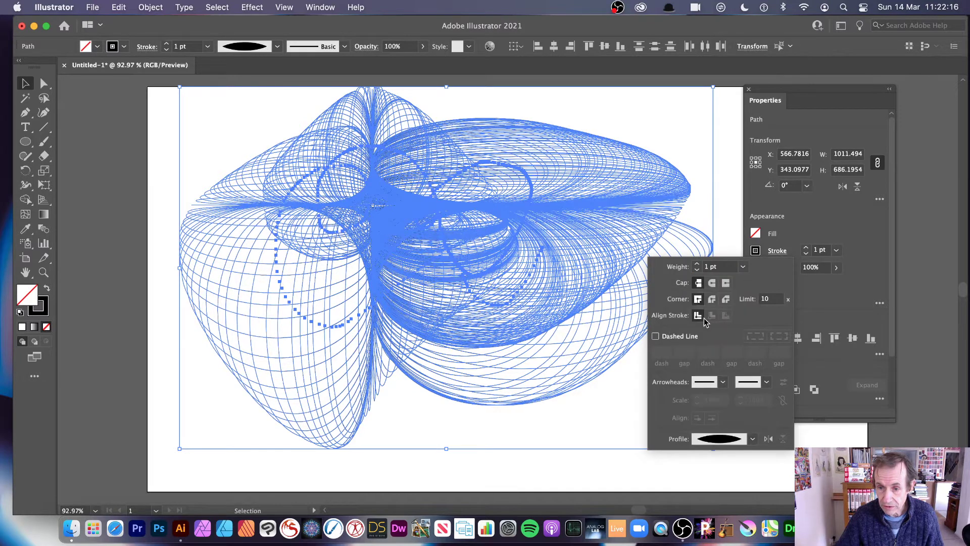
click(205, 47)
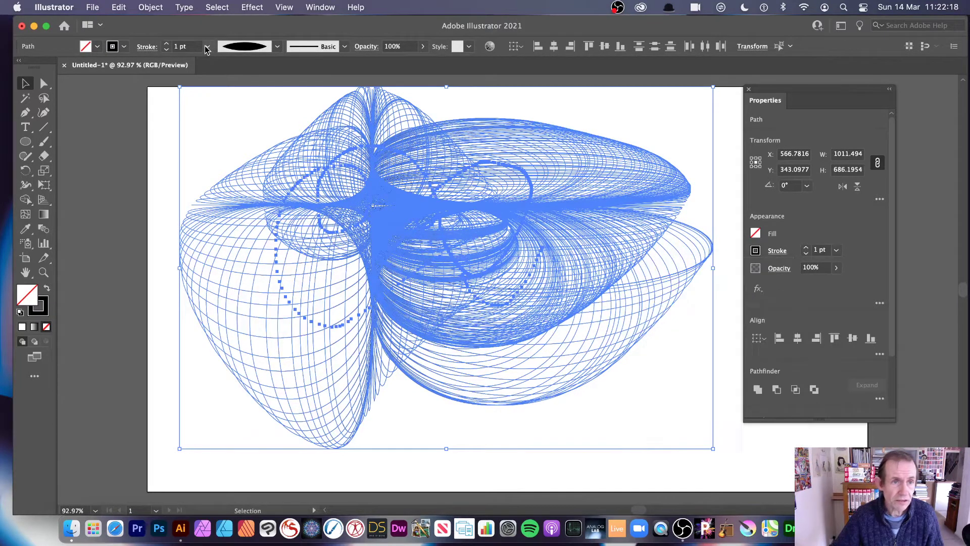
- Set the stroke weight of the selected ellipses to 5 pt, inspect the artwork deselected and undo the weight change
click(207, 47)
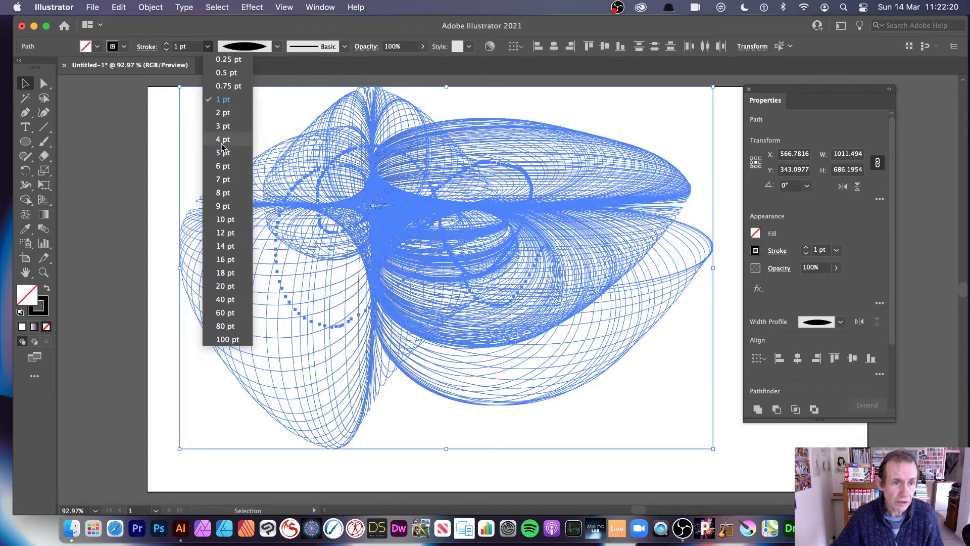
click(221, 153)
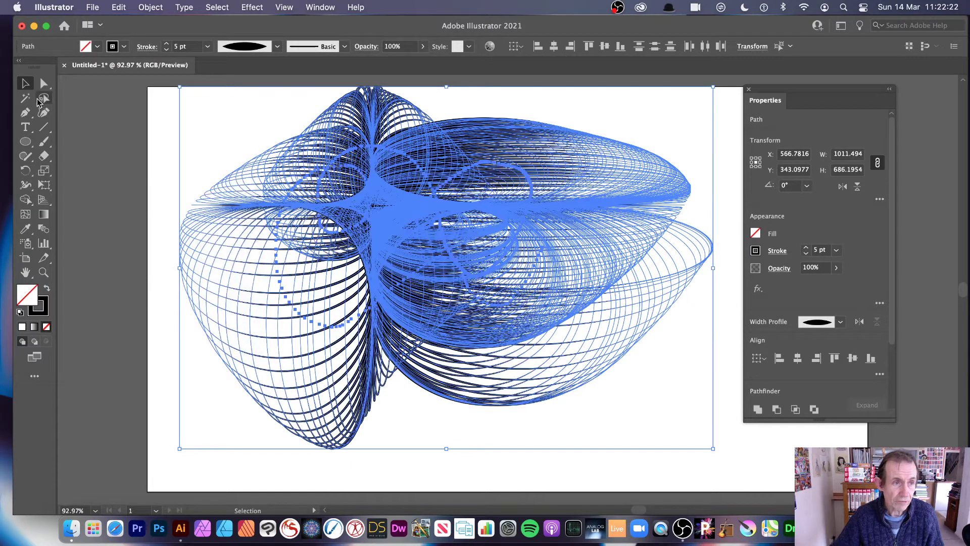
click(143, 139)
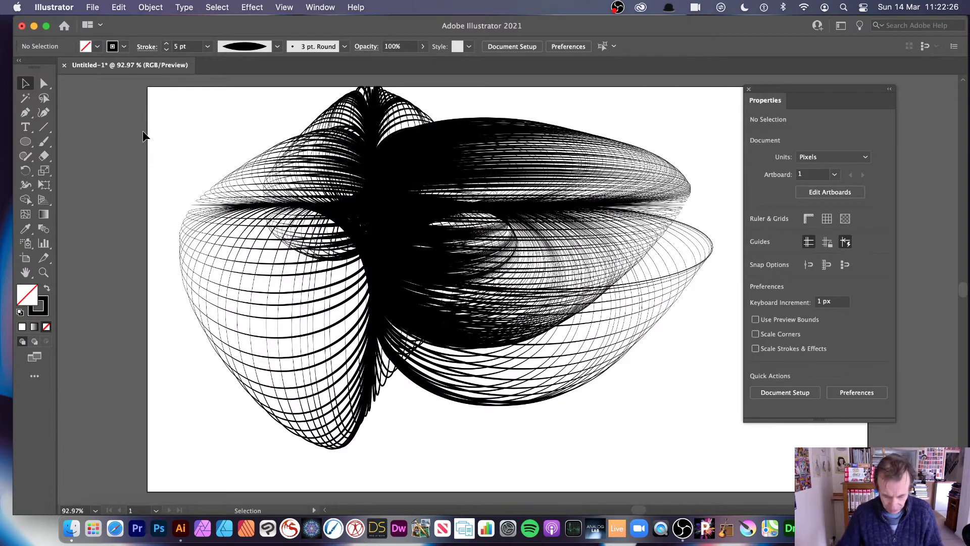
key(super+z)
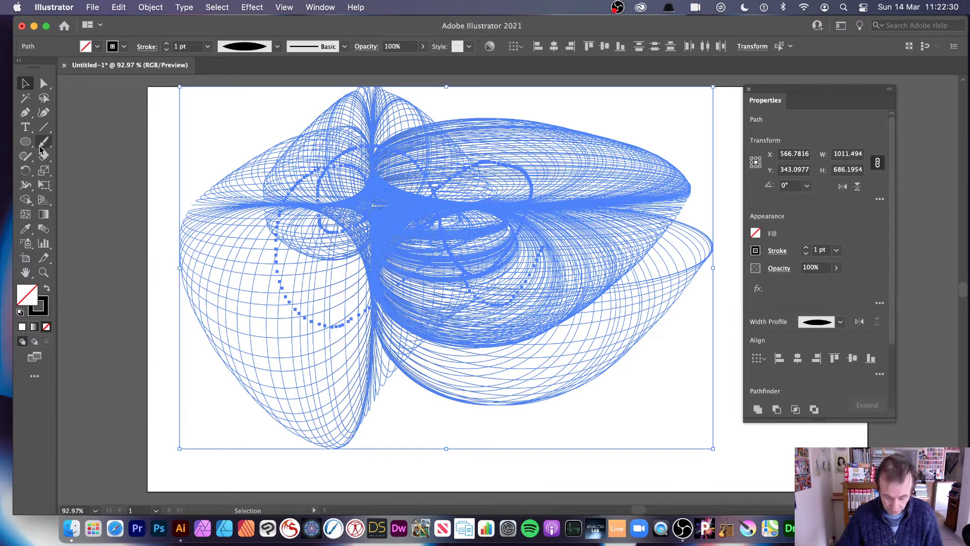
click(346, 47)
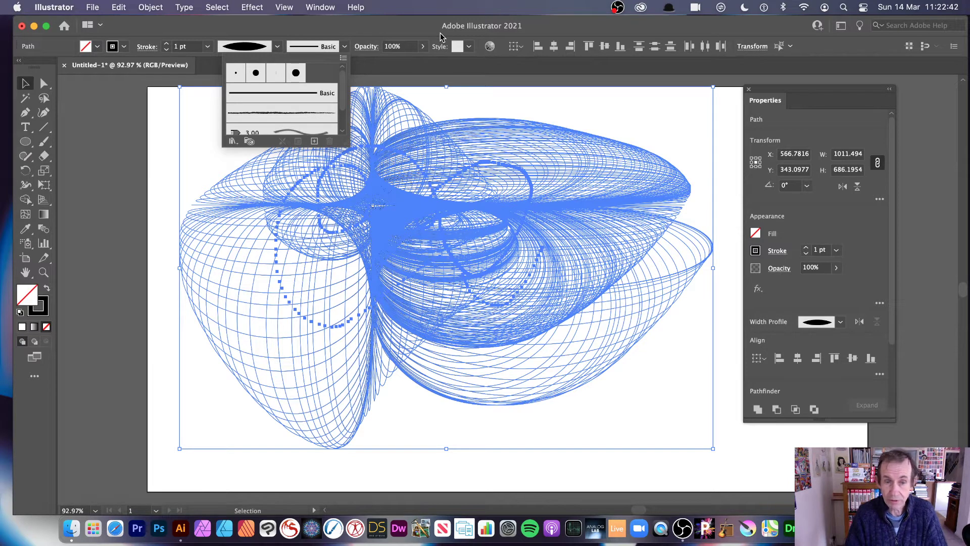
click(536, 30)
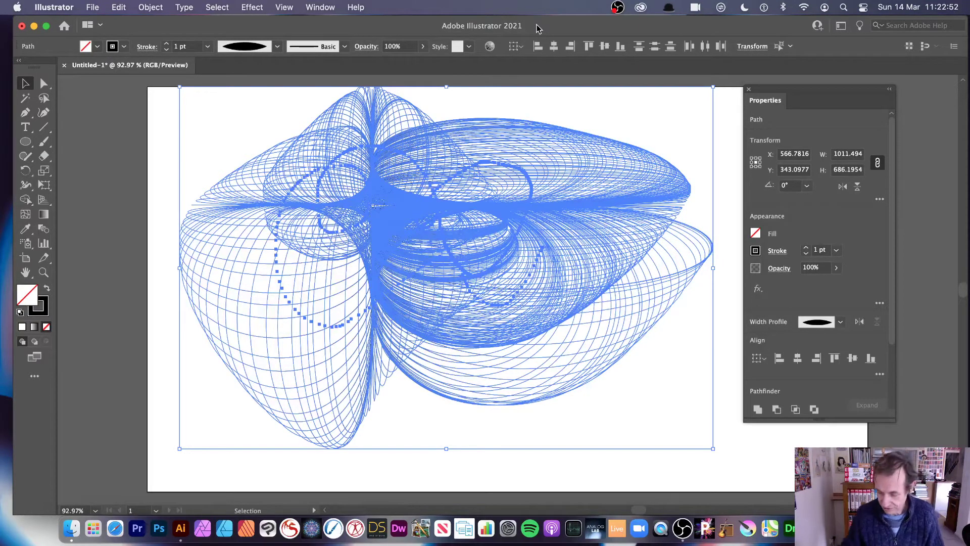
- Delete the whole ellipse pattern and switch to the Polygon tool
key(Delete)
drag(26, 141, 77, 188)
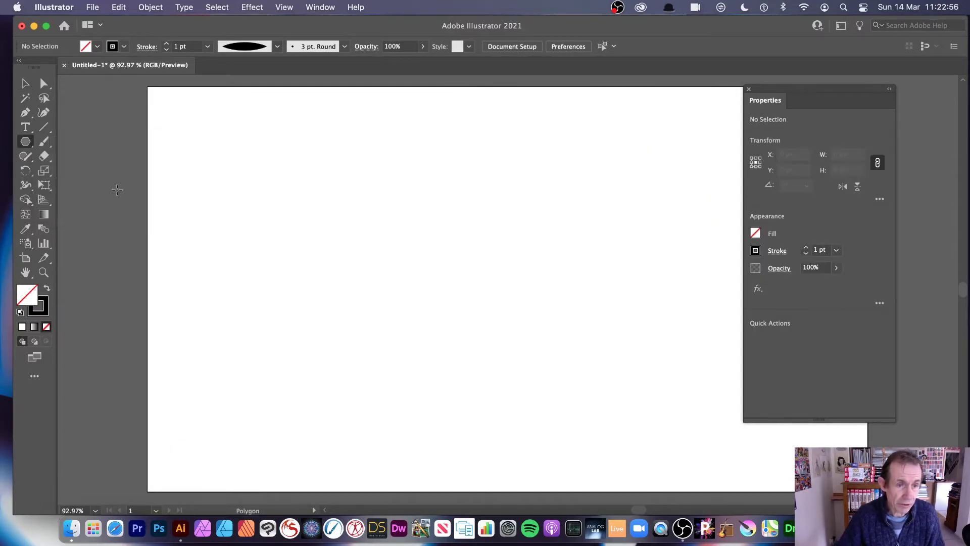
- Draw a rotating burst of repeated hexagons near the artboard's left edge, about 733 by 763 px overall, and delete it
drag(288, 220, 388, 259)
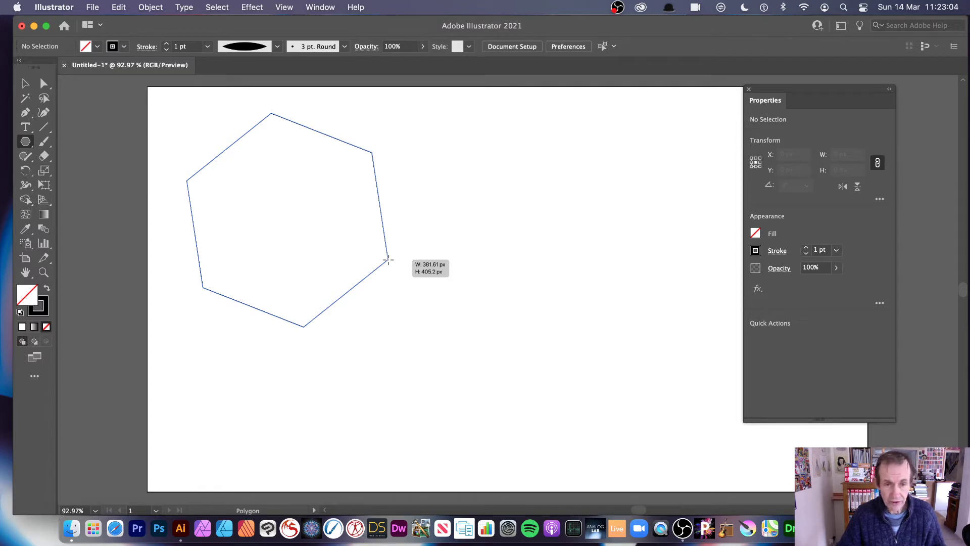
key(grave)
mouse_move(388, 259)
mouse_down()
mouse_move(408, 281)
mouse_move(474, 257)
mouse_move(418, 192)
mouse_move(343, 258)
mouse_move(285, 220)
mouse_move(406, 203)
mouse_move(394, 172)
mouse_up()
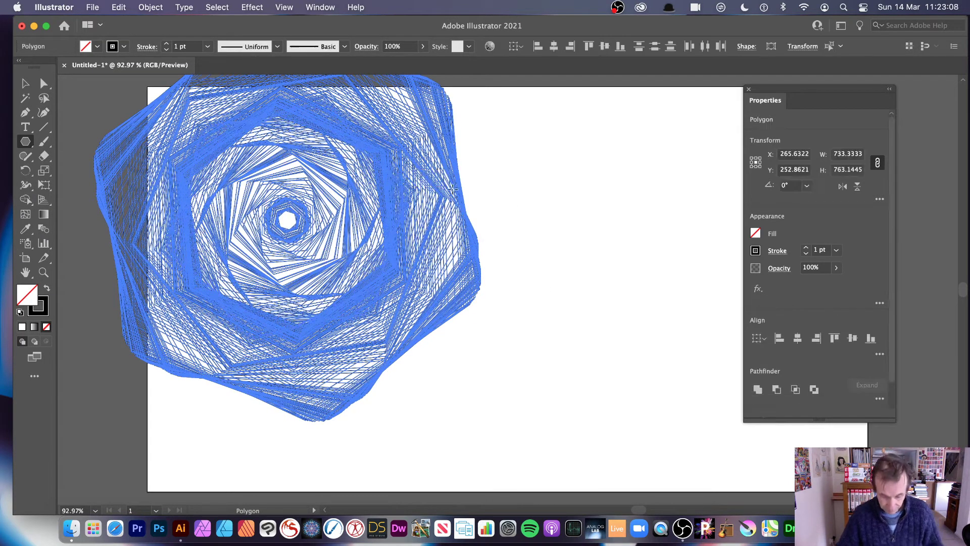
key(Delete)
- Draw a twisted burst of repeated hexagons near the artboard's centre, about 532 by 505 px, inspect it deselected and delete all of it
mouse_move(445, 270)
mouse_down()
mouse_move(536, 379)
mouse_move(428, 356)
mouse_move(408, 340)
mouse_move(435, 277)
mouse_move(392, 242)
mouse_up()
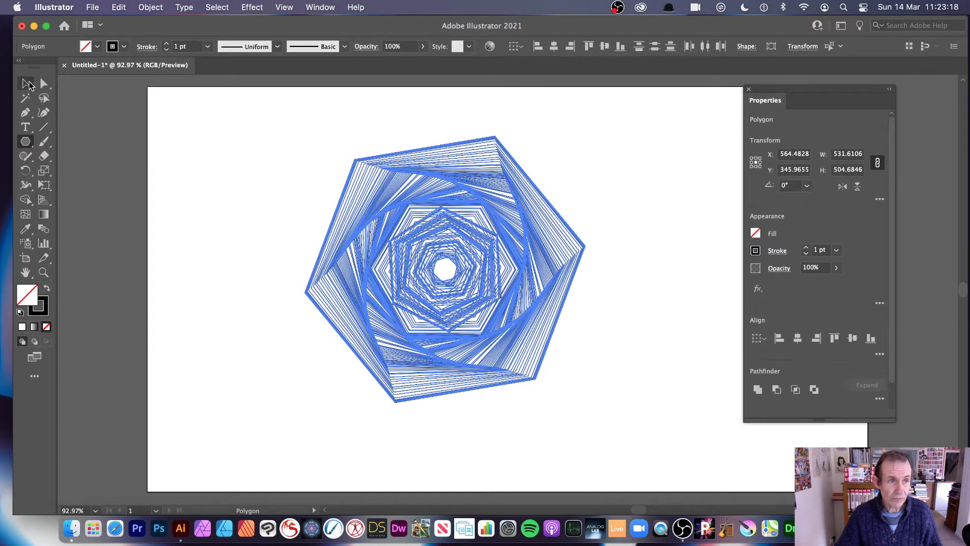
click(27, 85)
click(224, 149)
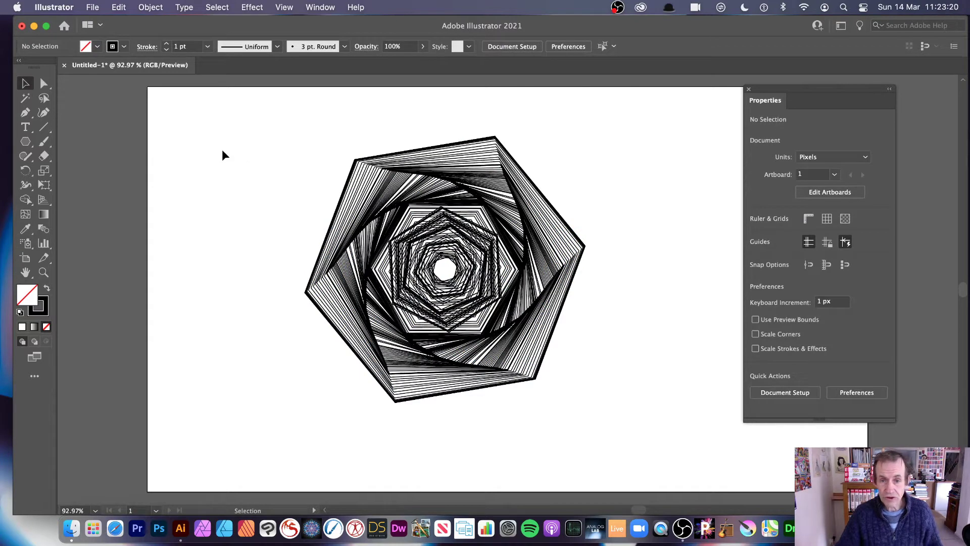
drag(227, 131, 629, 424)
key(Delete)
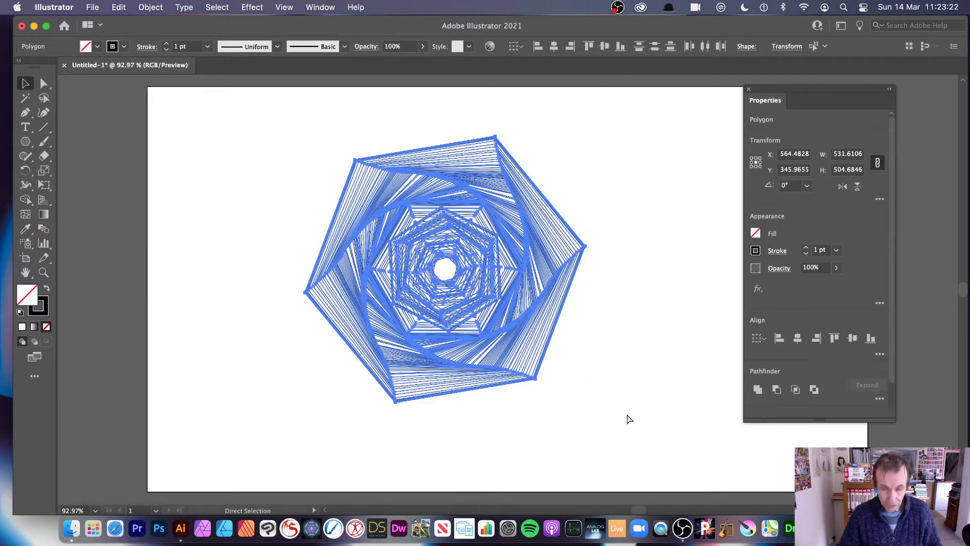
- Draw a dense spiral of repeated hexagons shrinking from about 409 by 430 px near the artboard's centre, inspect it deselected and undo it
click(26, 141)
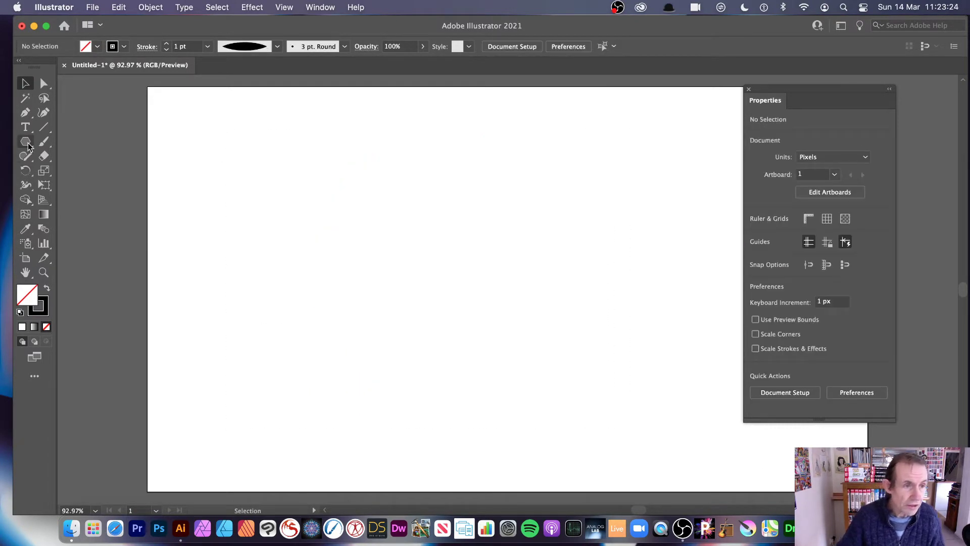
drag(421, 245, 511, 326)
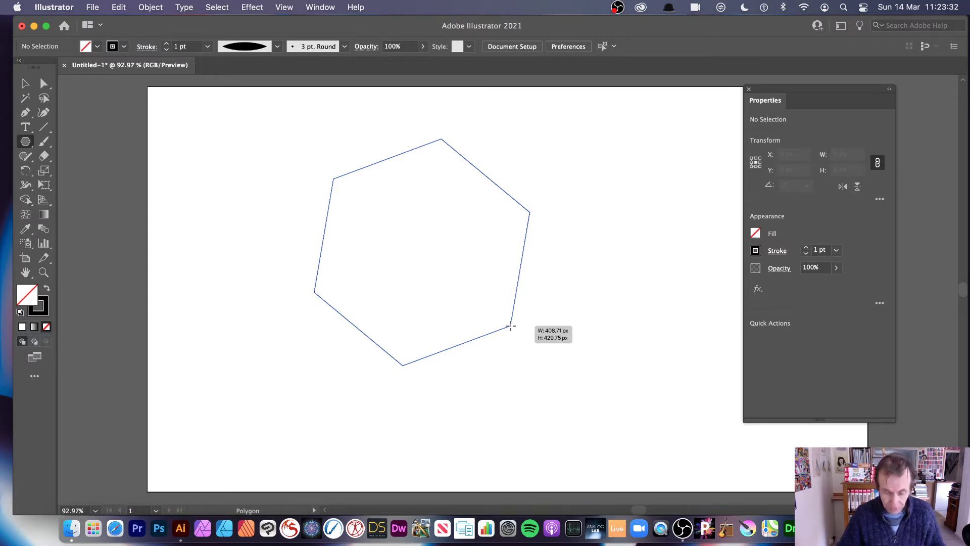
key(grave)
mouse_move(511, 326)
mouse_down()
mouse_move(477, 331)
mouse_move(472, 297)
mouse_move(450, 309)
mouse_move(417, 295)
mouse_move(399, 279)
mouse_move(412, 247)
mouse_up()
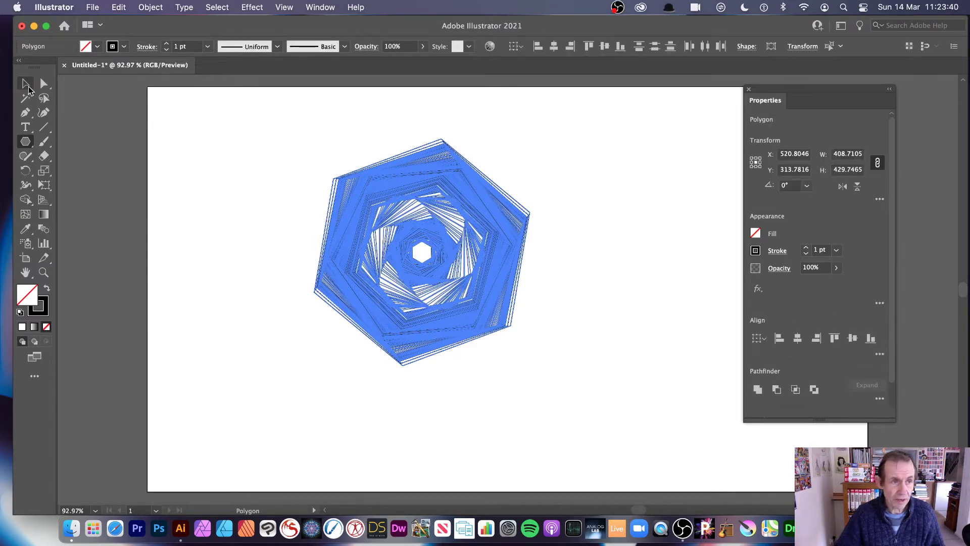
key(v)
click(261, 183)
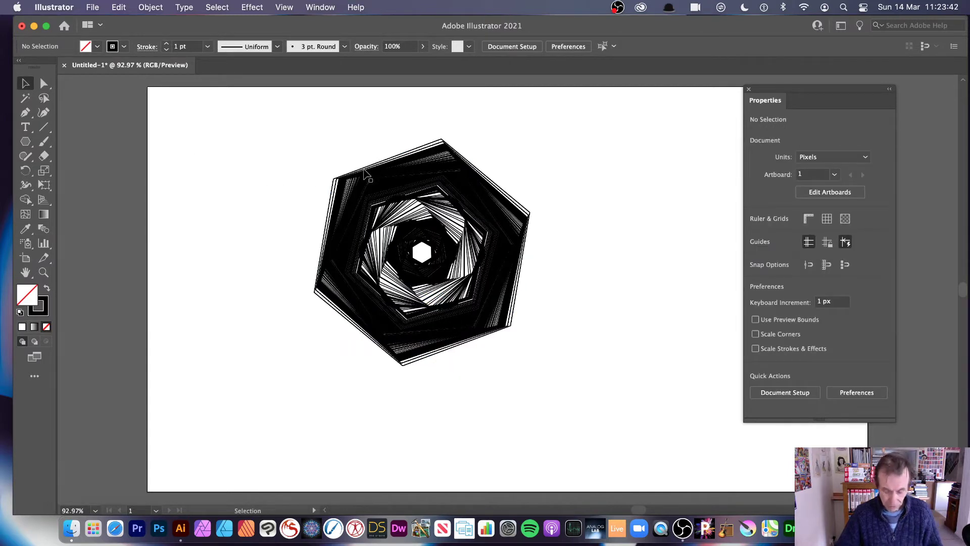
key(super+z)
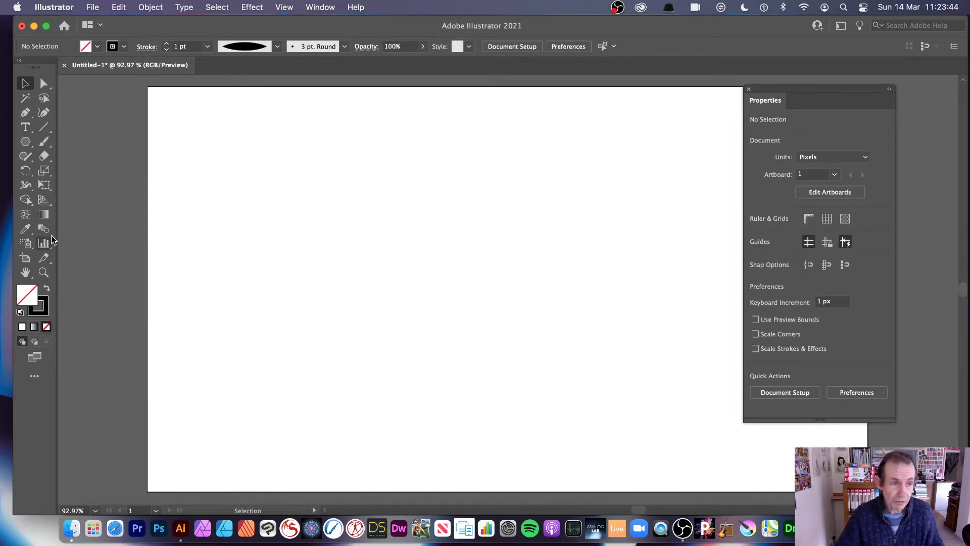
- Draw a twisted burst of repeated hexagons near the artboard's centre, about 453 by 470 px overall, and deselect it to inspect it
click(26, 142)
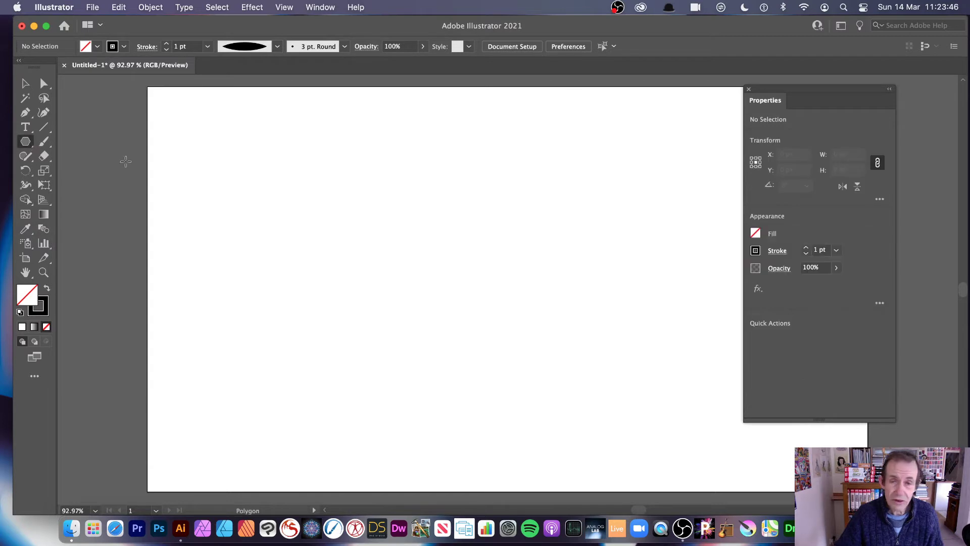
mouse_move(420, 251)
mouse_down()
mouse_move(519, 339)
mouse_move(447, 324)
mouse_move(435, 298)
mouse_move(397, 257)
mouse_up()
key(grave)
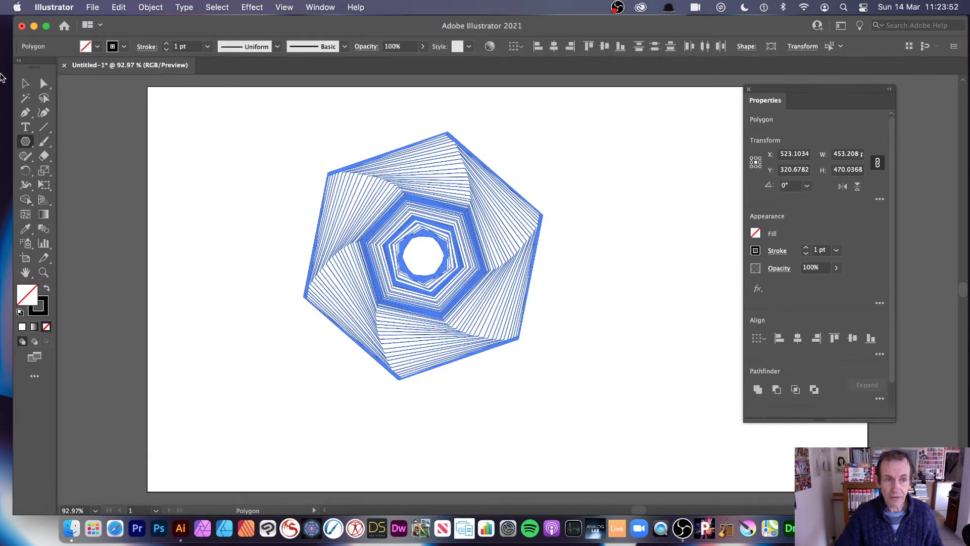
click(25, 83)
click(214, 168)
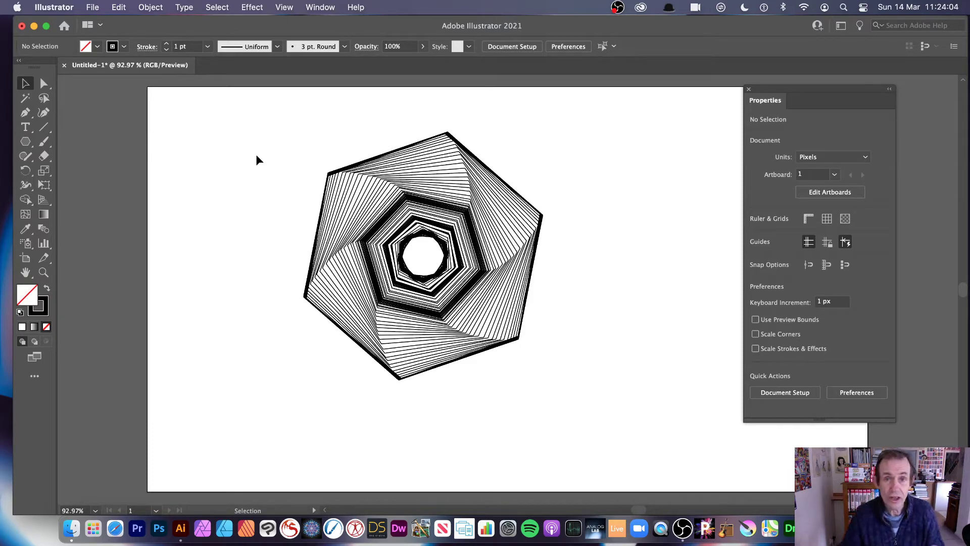
- Select the whole hexagon pattern and give it a red stroke with a weight of 4 pt
drag(273, 125, 628, 388)
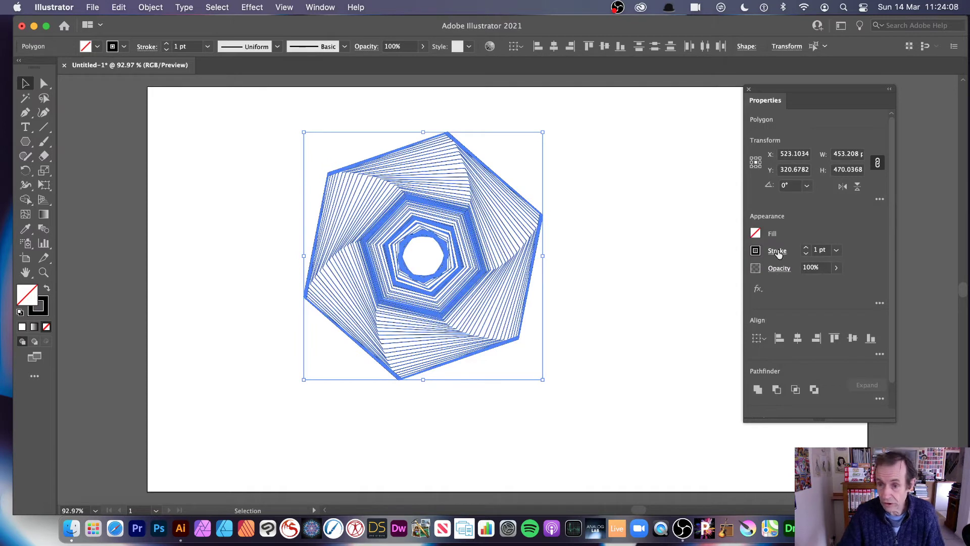
click(756, 255)
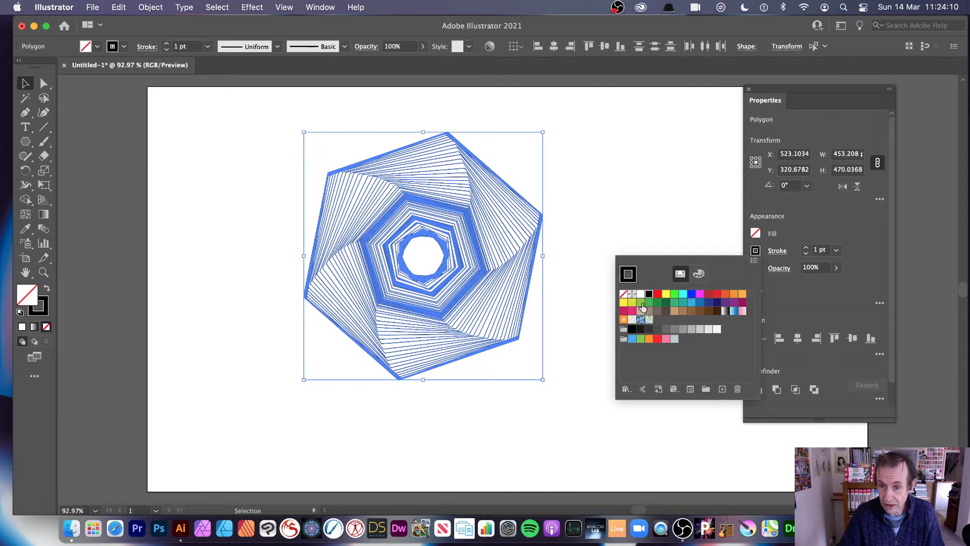
click(658, 294)
click(803, 283)
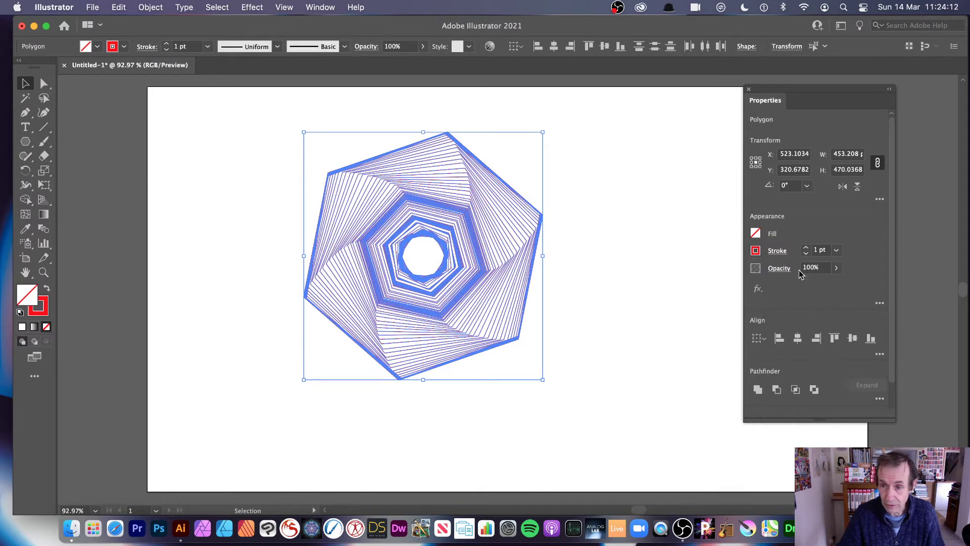
click(839, 250)
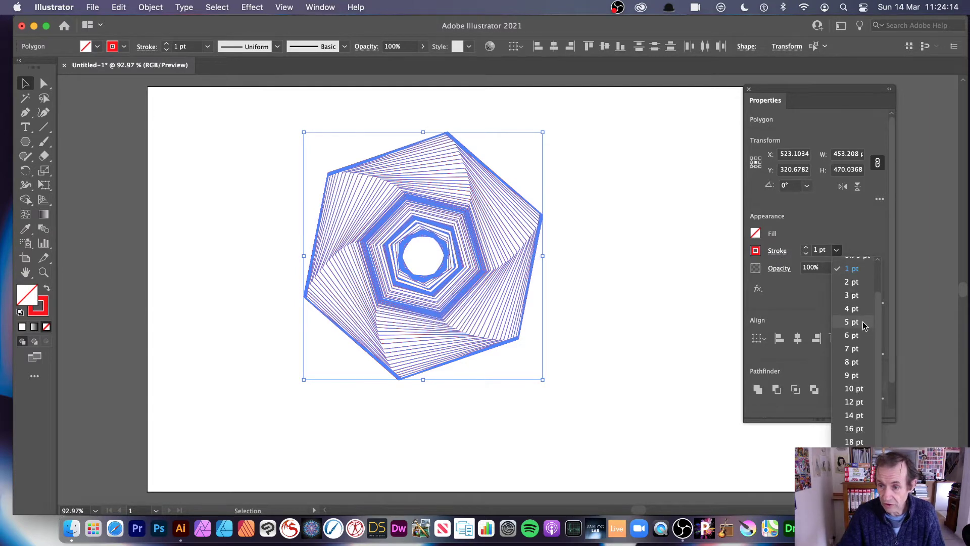
click(854, 307)
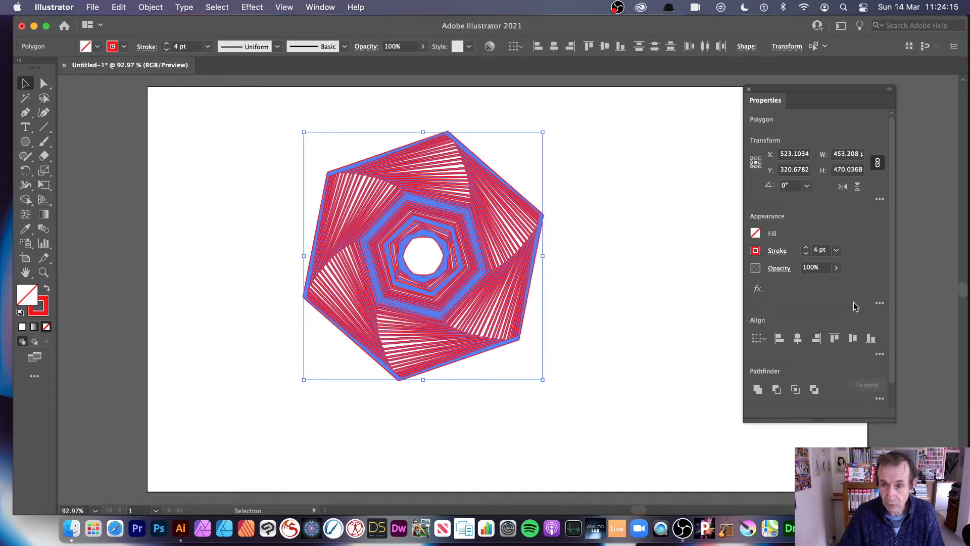
- Apply the tapered triangular width profile to the hexagon pattern's stroke and enlarge the pattern to about 612 by 592 px
click(778, 255)
click(727, 440)
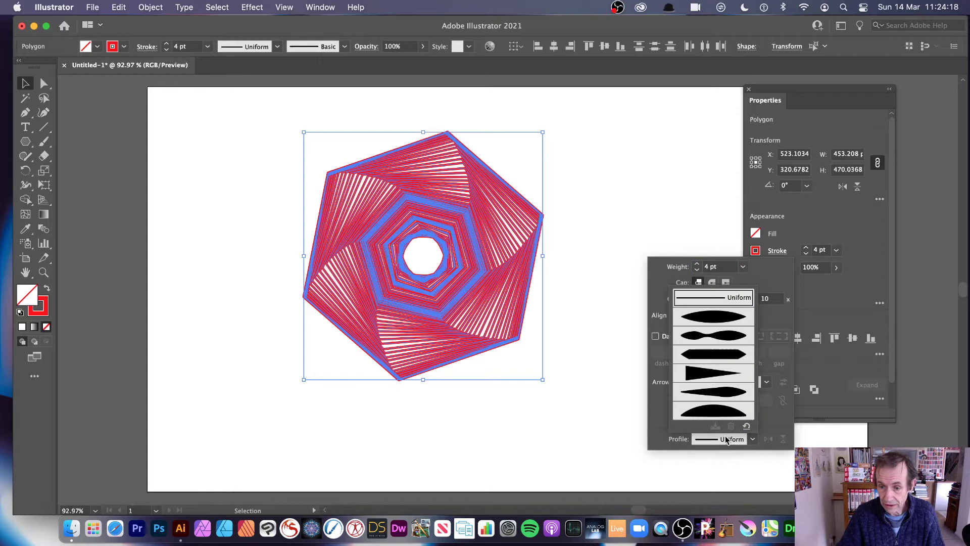
click(709, 373)
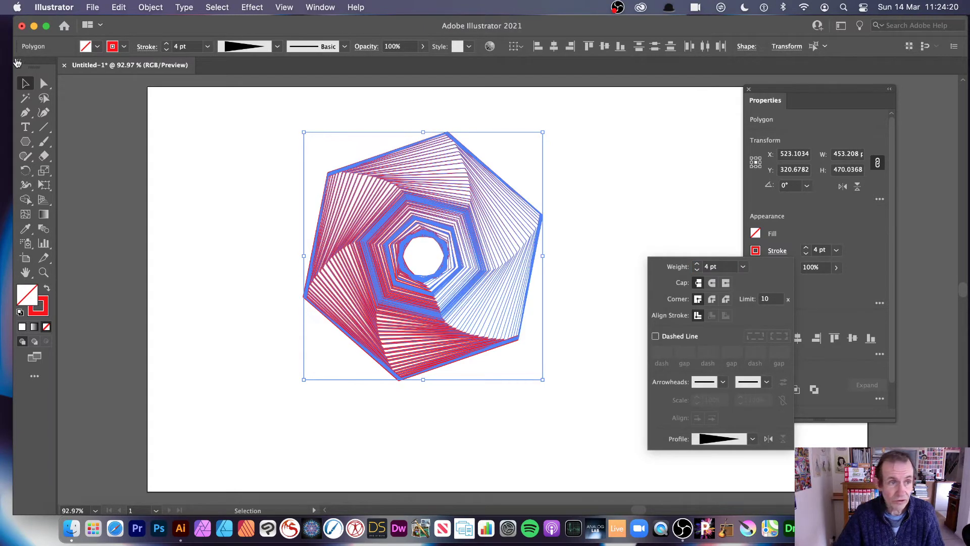
drag(250, 126, 601, 396)
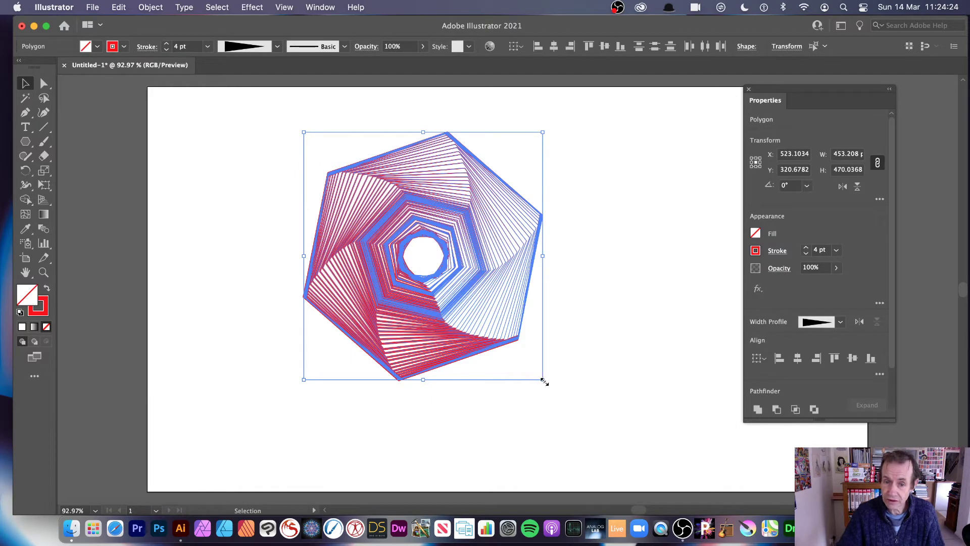
drag(542, 379, 627, 445)
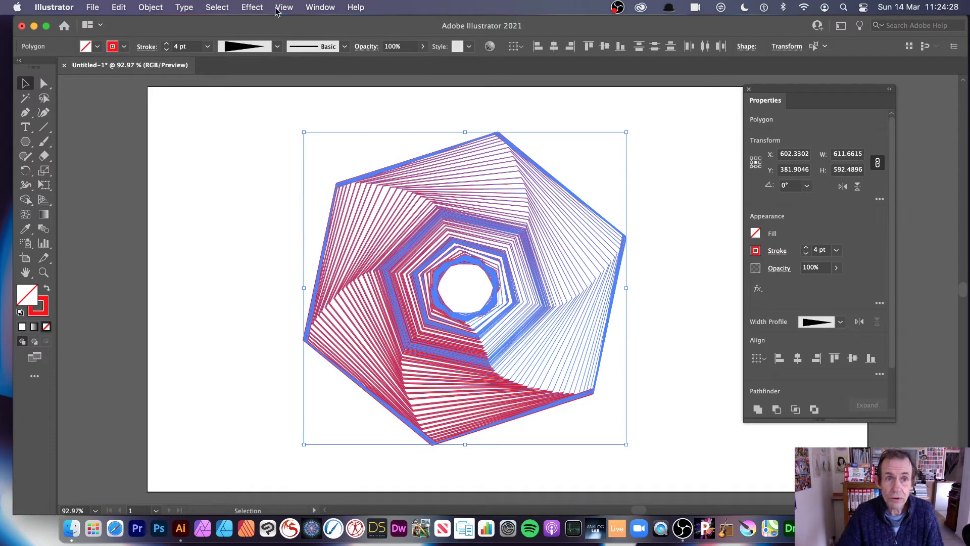
- Preview a horizontal Arc warp with 50% bend on the hexagon pattern, cancel it and delete the whole pattern
click(248, 8)
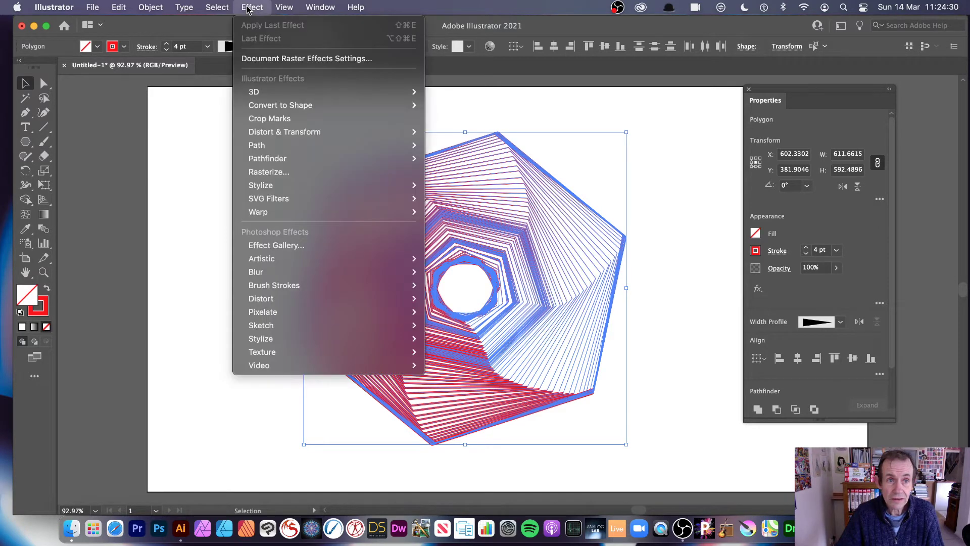
mouse_move(250, 148)
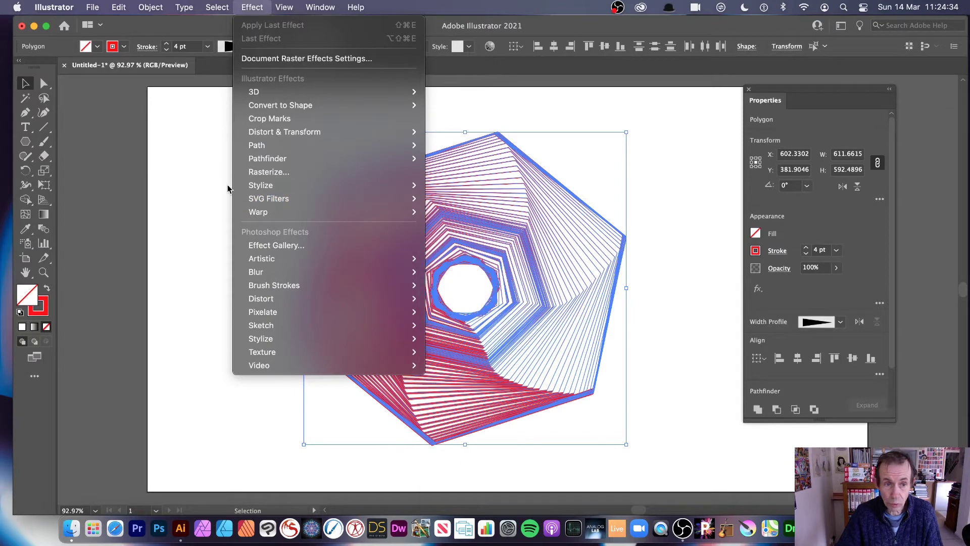
mouse_move(154, 9)
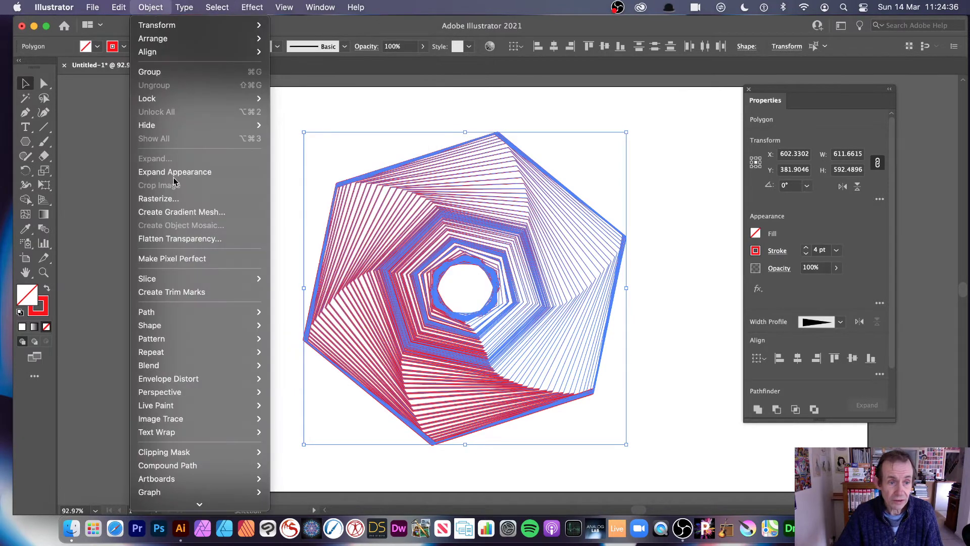
mouse_move(161, 365)
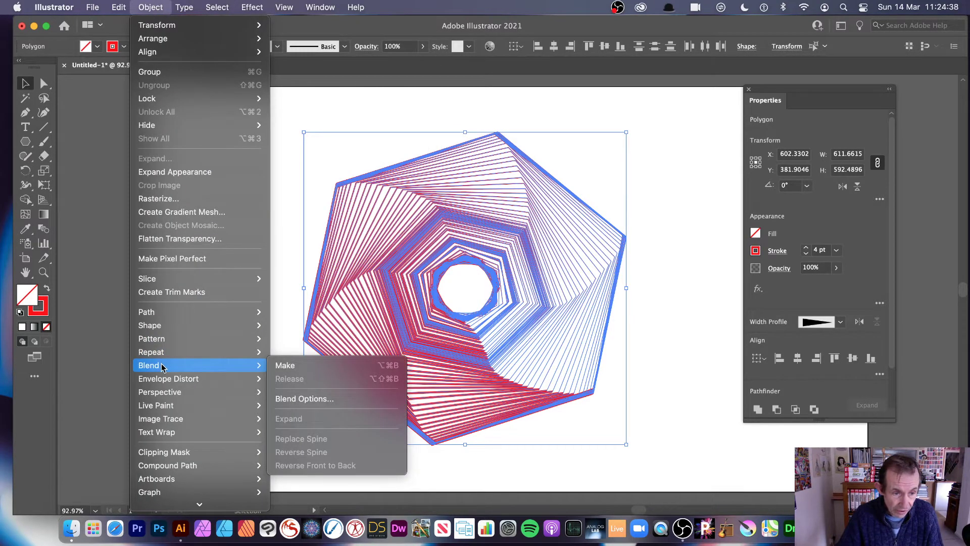
click(417, 302)
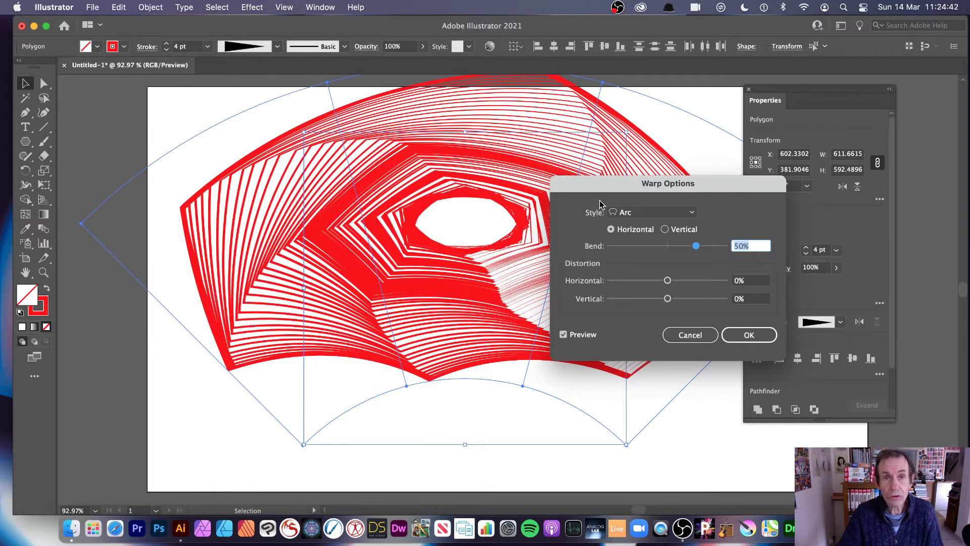
click(689, 335)
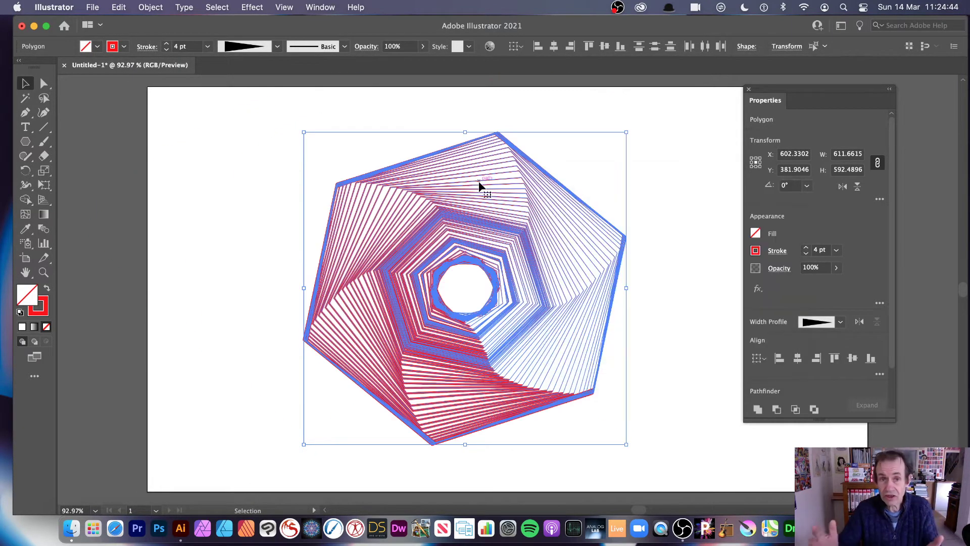
key(Delete)
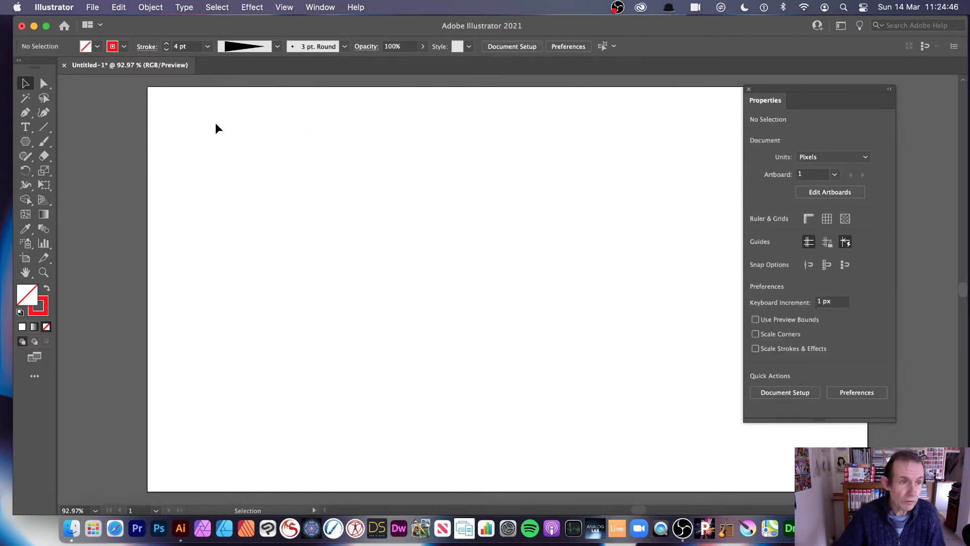
- Draw a full-circle burst of repeated line segments from one centre point, about 844 by 726 px overall, and delete it
click(43, 129)
drag(370, 274, 534, 136)
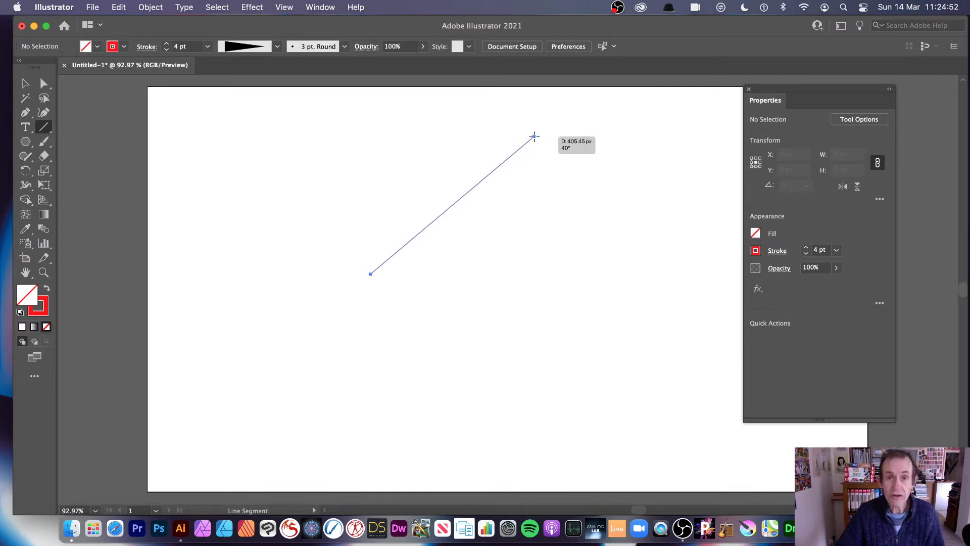
mouse_move(535, 137)
mouse_down()
mouse_move(601, 220)
mouse_move(600, 299)
mouse_move(564, 388)
mouse_move(461, 457)
mouse_move(338, 469)
mouse_move(225, 398)
mouse_move(173, 311)
mouse_move(167, 234)
mouse_move(252, 122)
mouse_move(406, 98)
mouse_move(489, 108)
mouse_move(534, 127)
mouse_up()
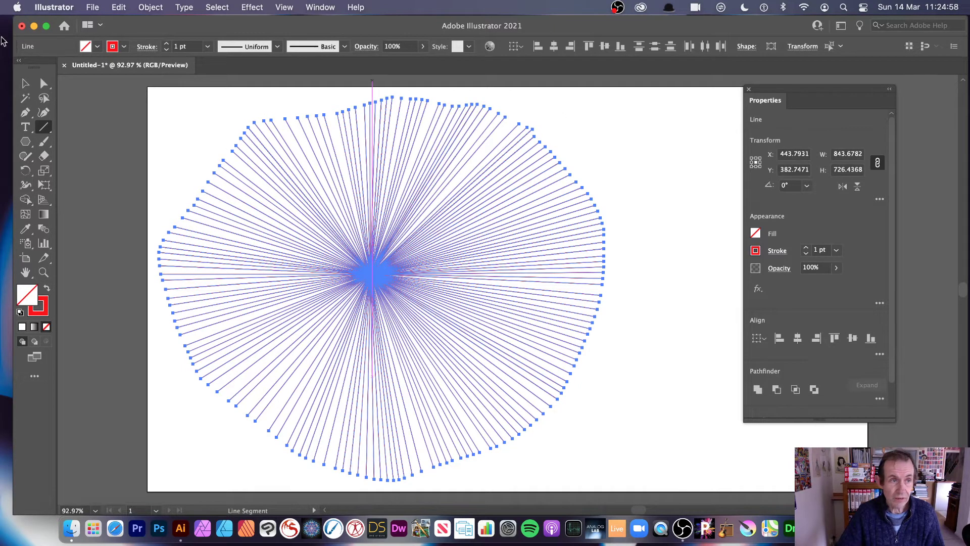
click(30, 87)
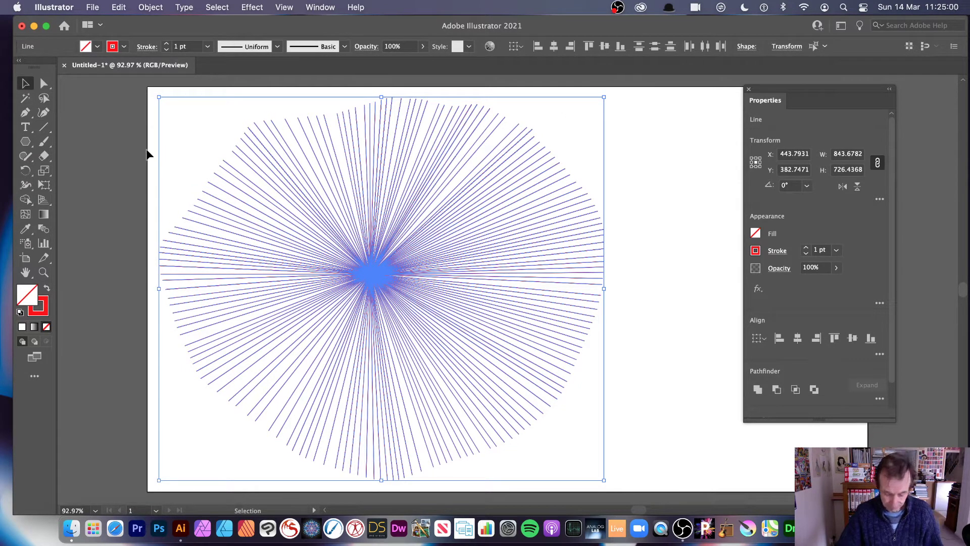
key(Delete)
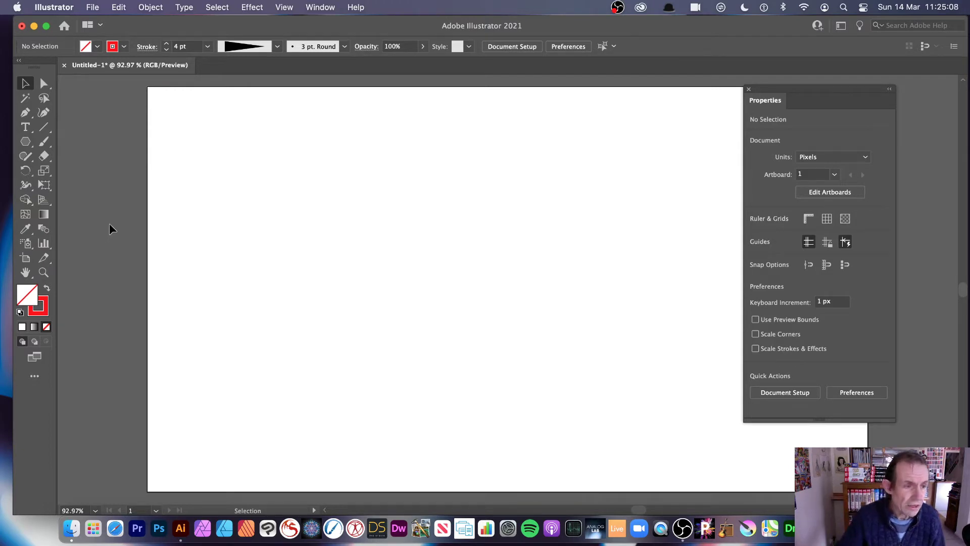
- Draw a diagonal line about 99 by 171 px at 60° near the artboard's centre and turn it into a radial repeat
click(44, 127)
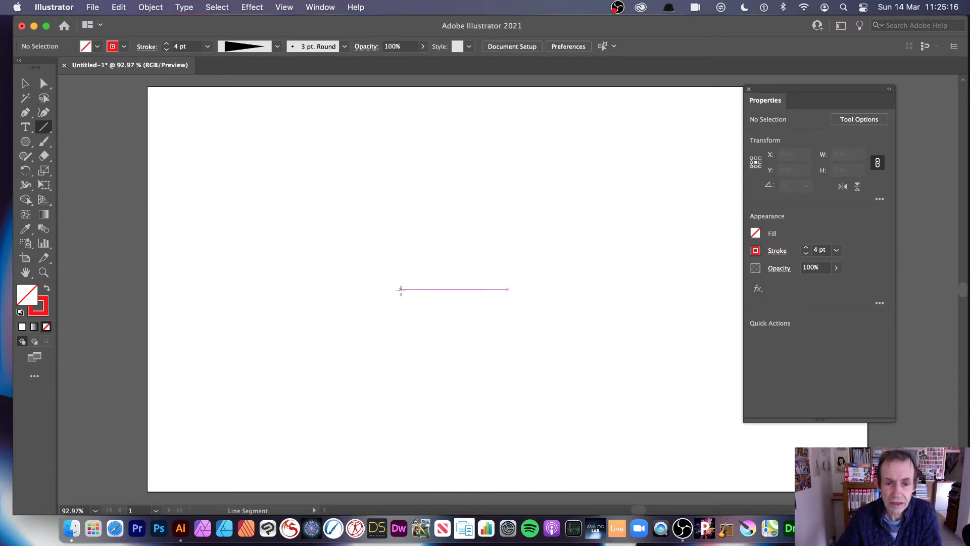
drag(401, 289, 452, 198)
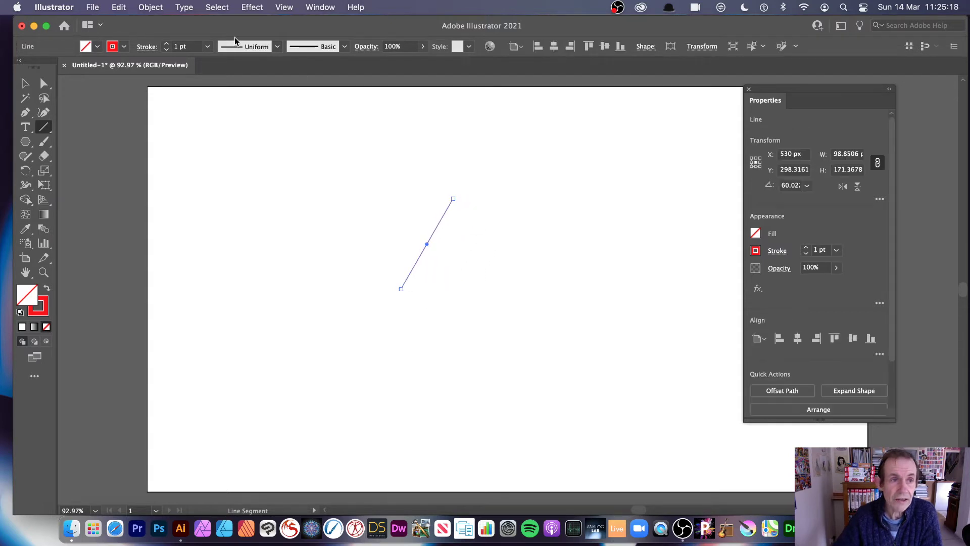
click(161, 10)
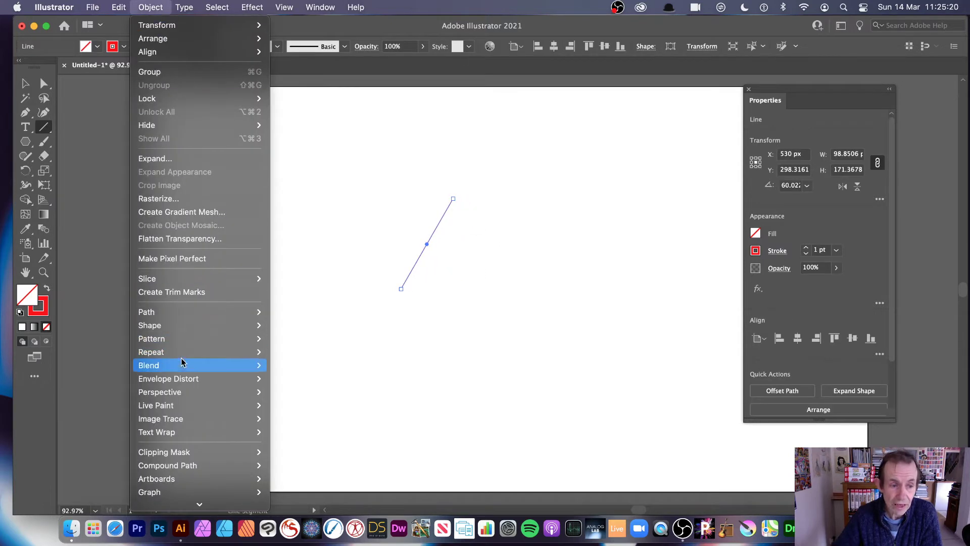
mouse_move(187, 357)
click(309, 354)
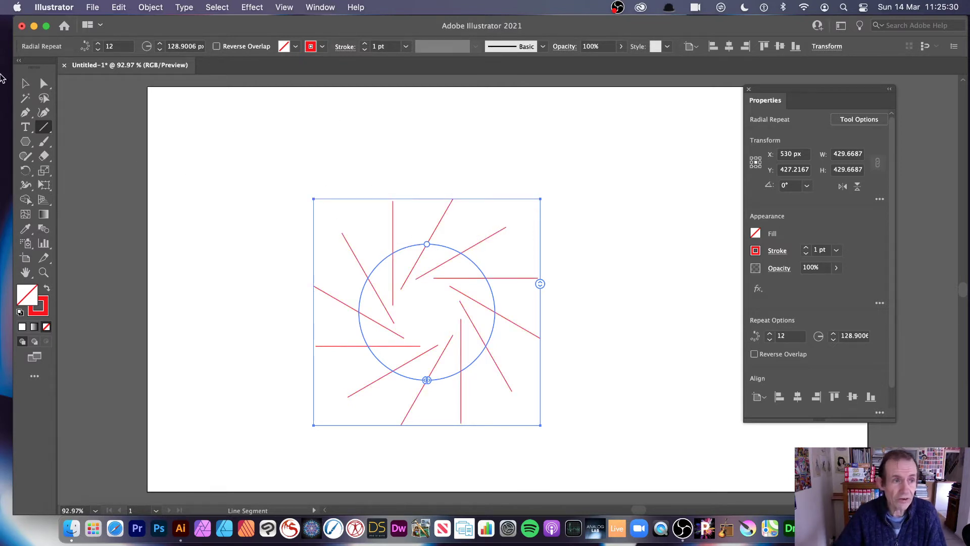
- Enter the radial repeat, extend one of its lines outward to about 220 by 127 px and delete that line
key(v)
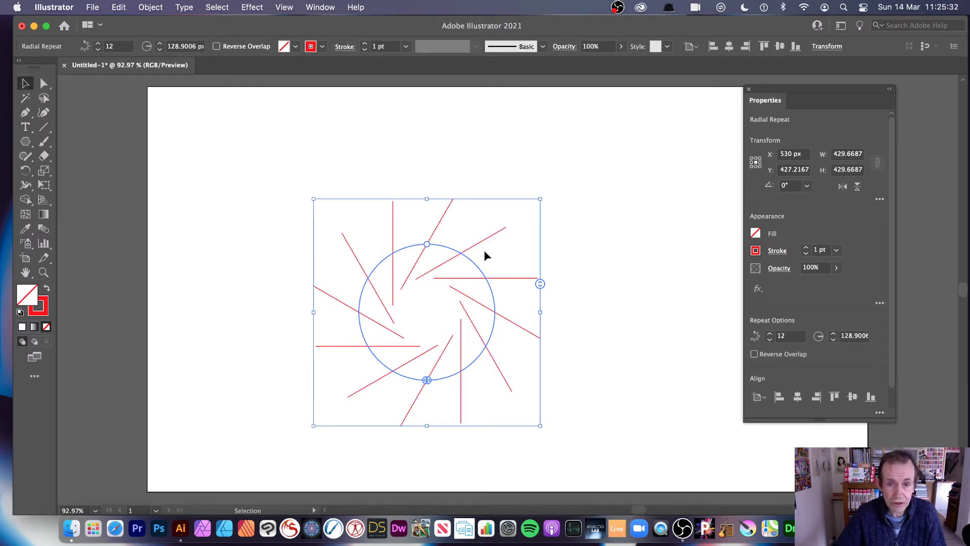
double_click(479, 242)
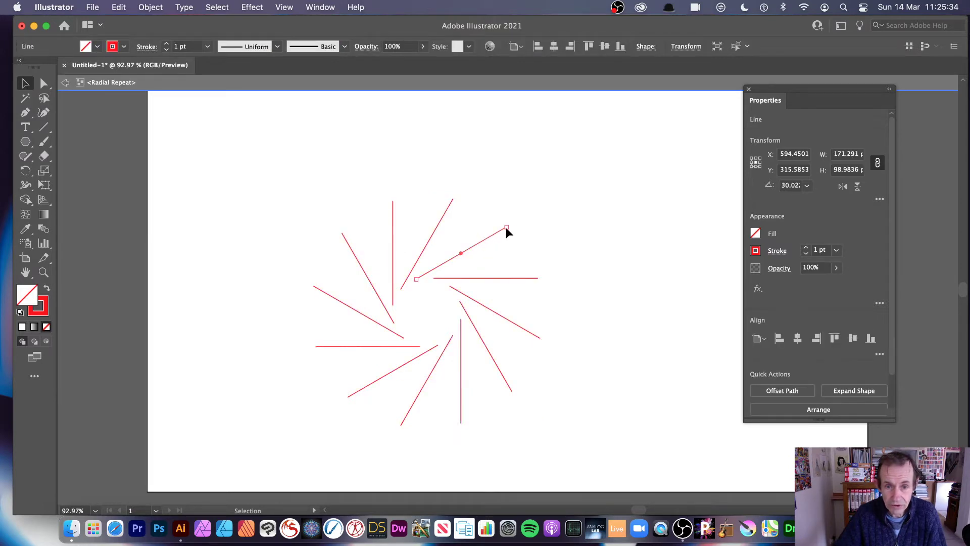
drag(506, 228, 531, 213)
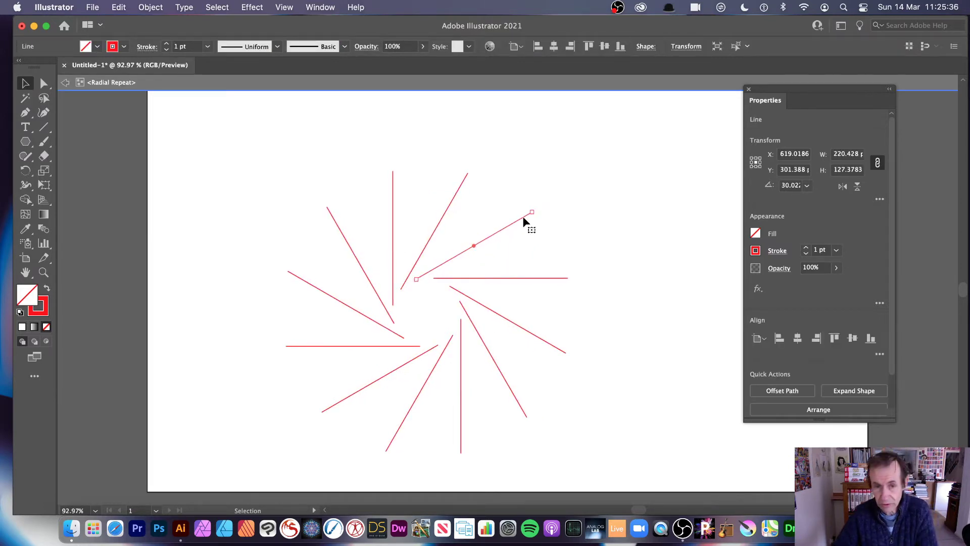
key(Delete)
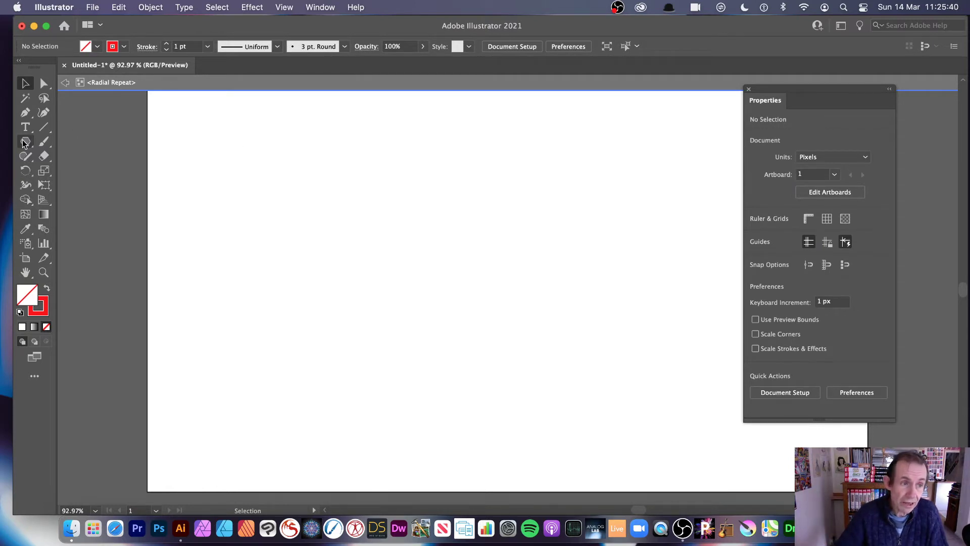
- Draw a fan of repeated line segments about 608 by 340 px inside the radial repeat, step out of the repeat and deselect everything
click(45, 129)
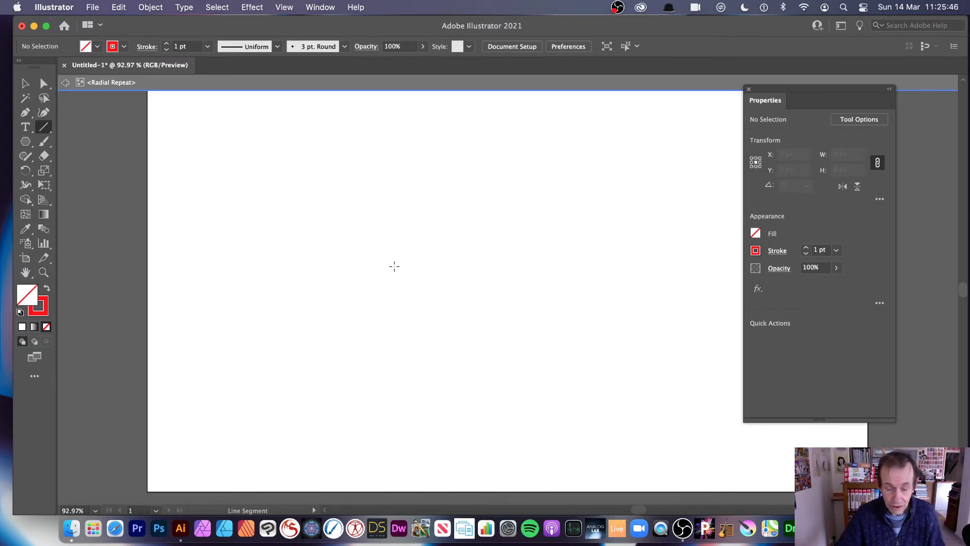
drag(395, 266, 715, 104)
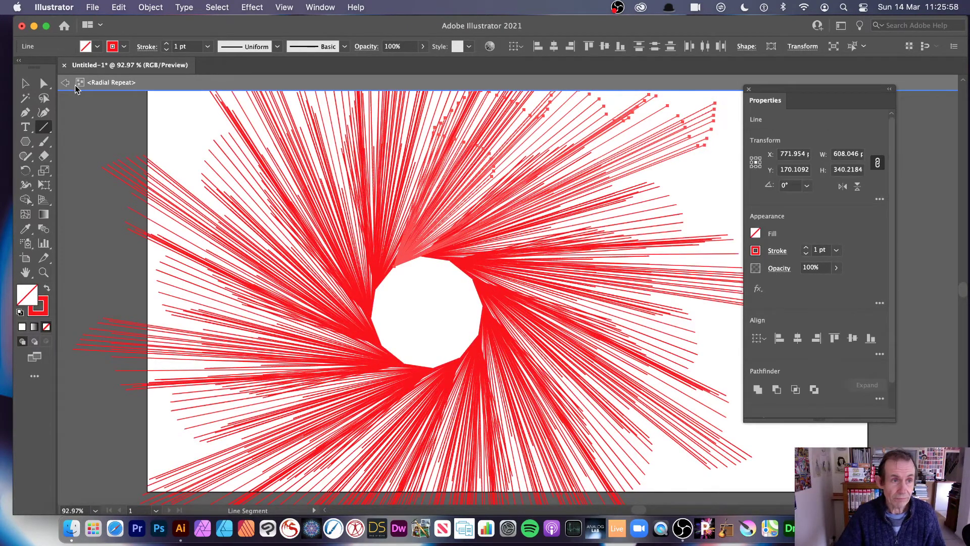
click(65, 83)
key(super+shift+a)
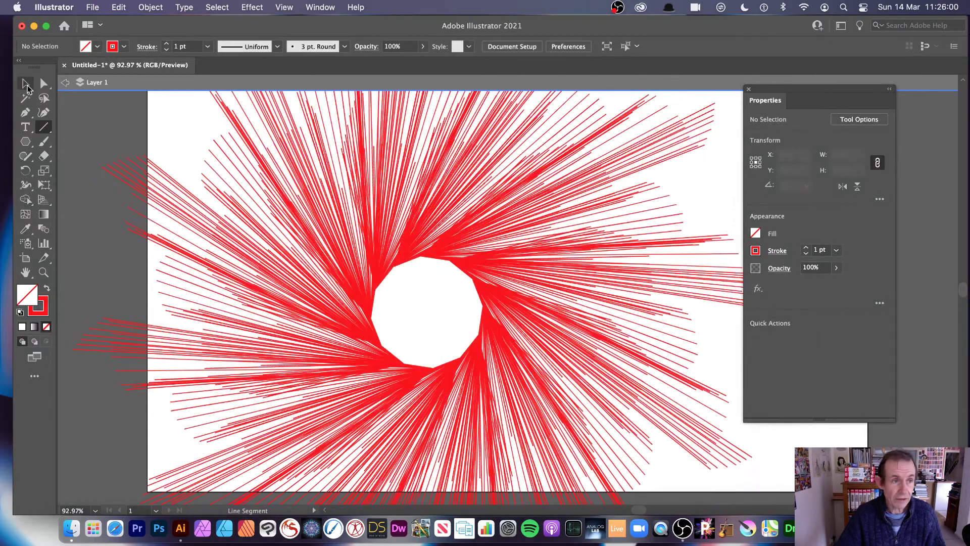
click(26, 87)
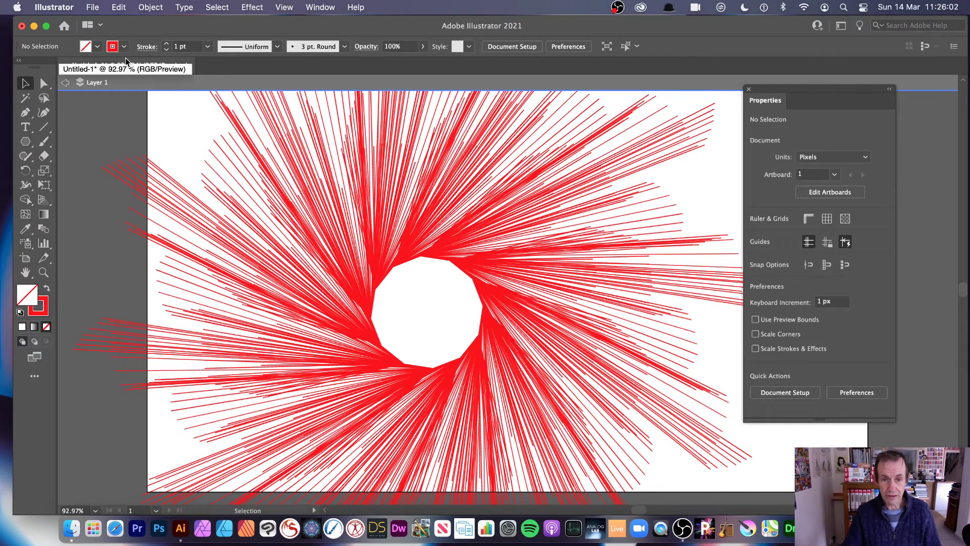
- Undo the existing fan, try a repeated line burst about 311 by 145 px inside the radial repeat, and undo it
key(super+z)
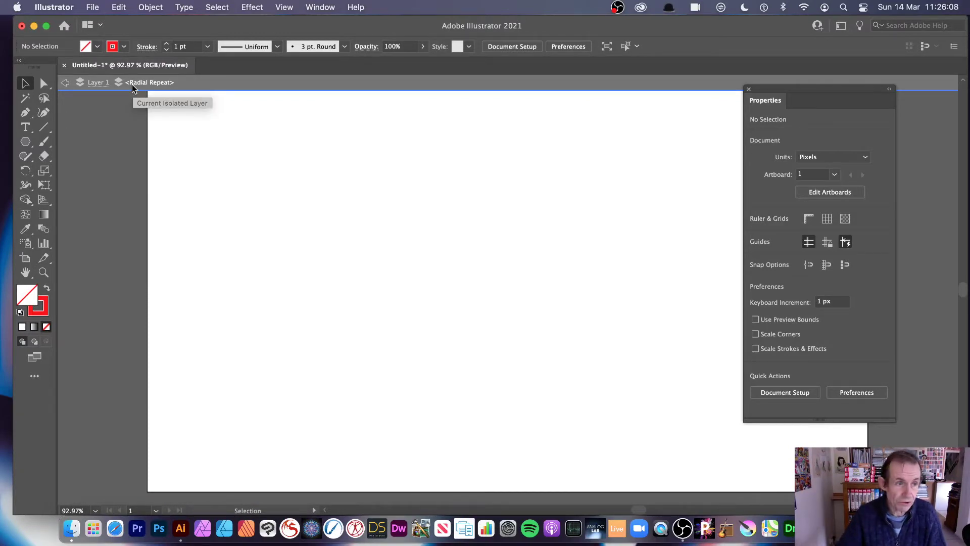
click(44, 127)
mouse_move(439, 310)
mouse_down()
mouse_move(524, 230)
mouse_move(526, 208)
mouse_move(533, 225)
mouse_up()
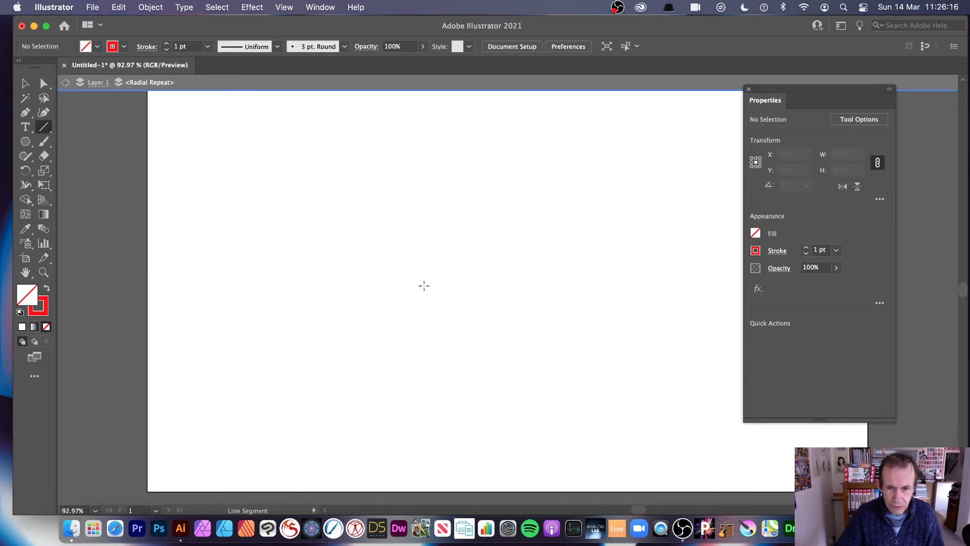
drag(555, 254, 473, 275)
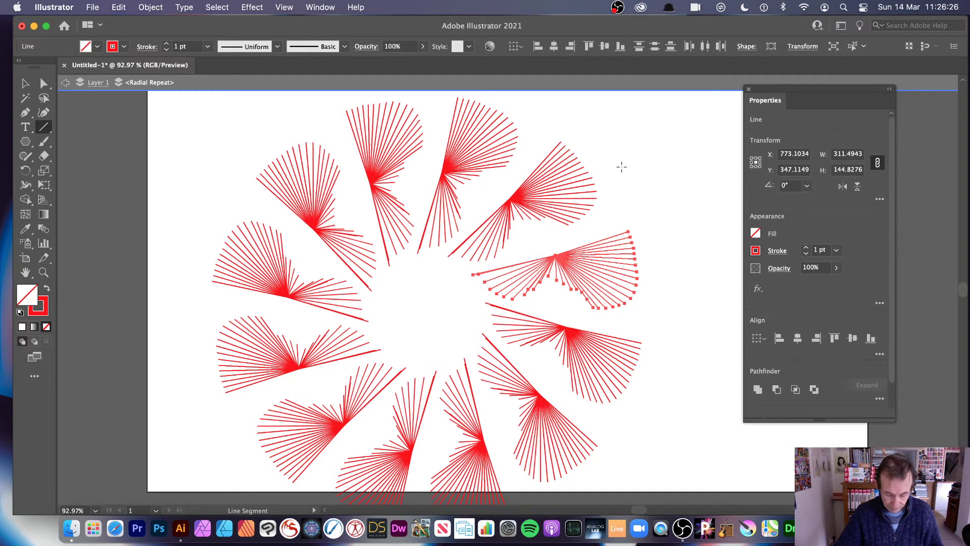
key(super+z)
- Draw a burst of repeated line segments about 568 by 326 px inside the radial repeat and step out of the repeat
drag(649, 213, 442, 309)
key(grave)
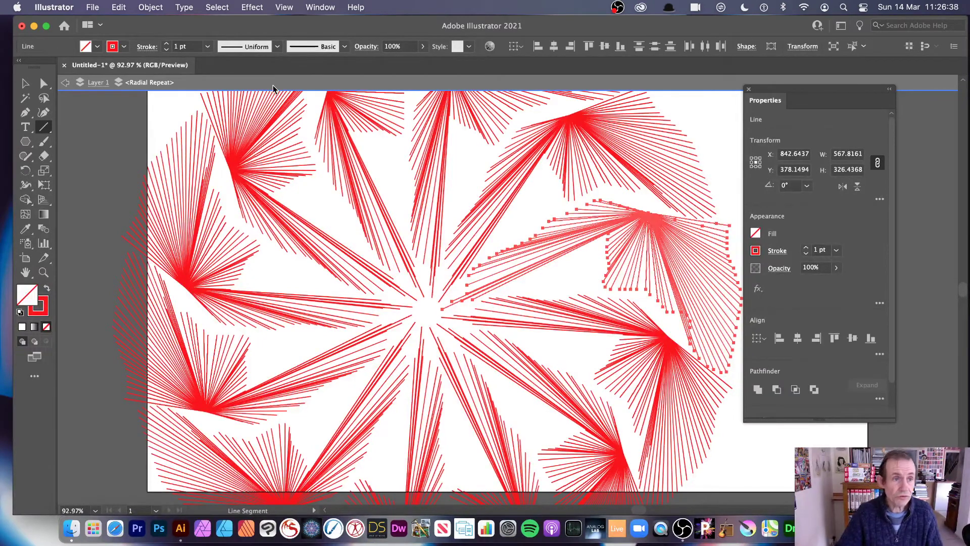
click(65, 83)
click(65, 83)
click(25, 83)
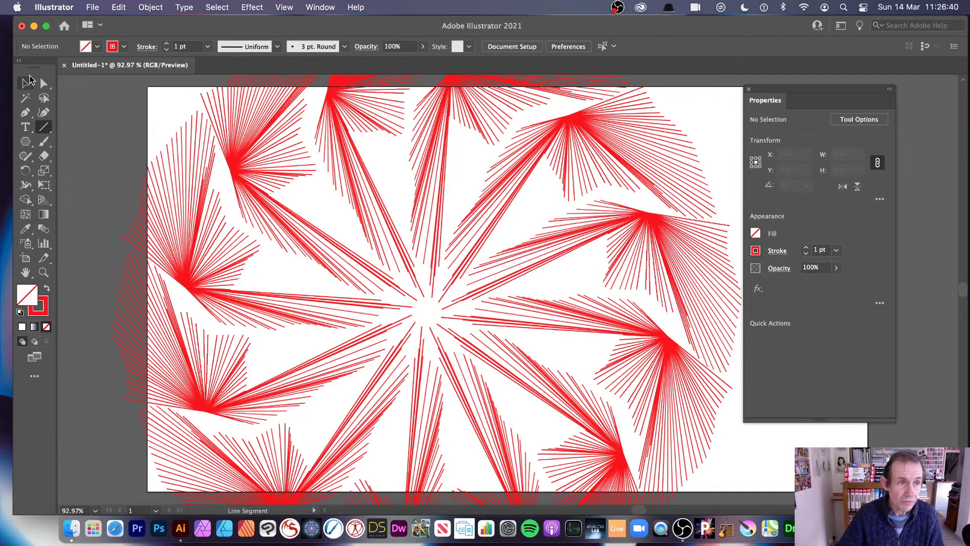
- Resize the radial repeat to about 791 px across, with 15 instances and a radius of about 252 px, and delete it
click(555, 285)
drag(532, 253, 565, 339)
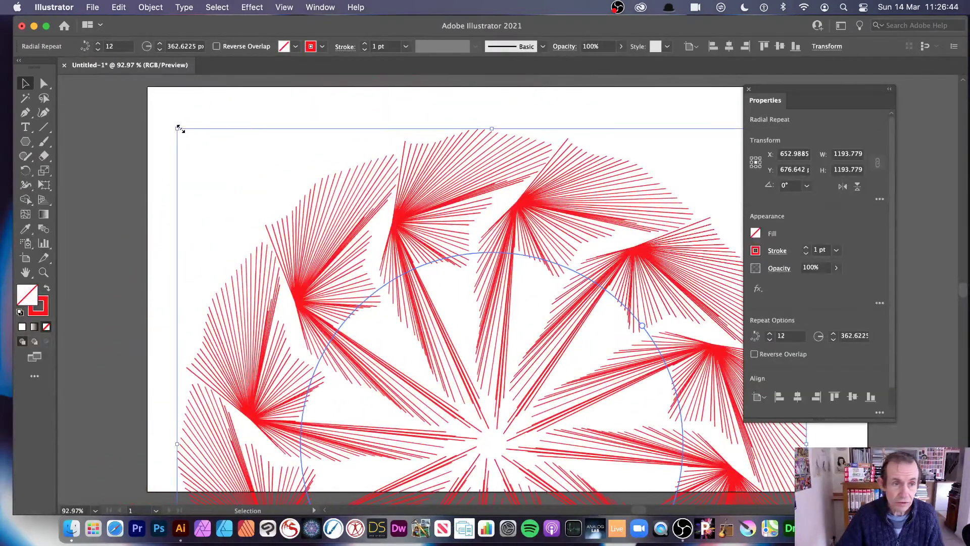
drag(180, 129, 437, 339)
drag(559, 406, 371, 135)
drag(523, 220, 561, 274)
drag(638, 238, 638, 223)
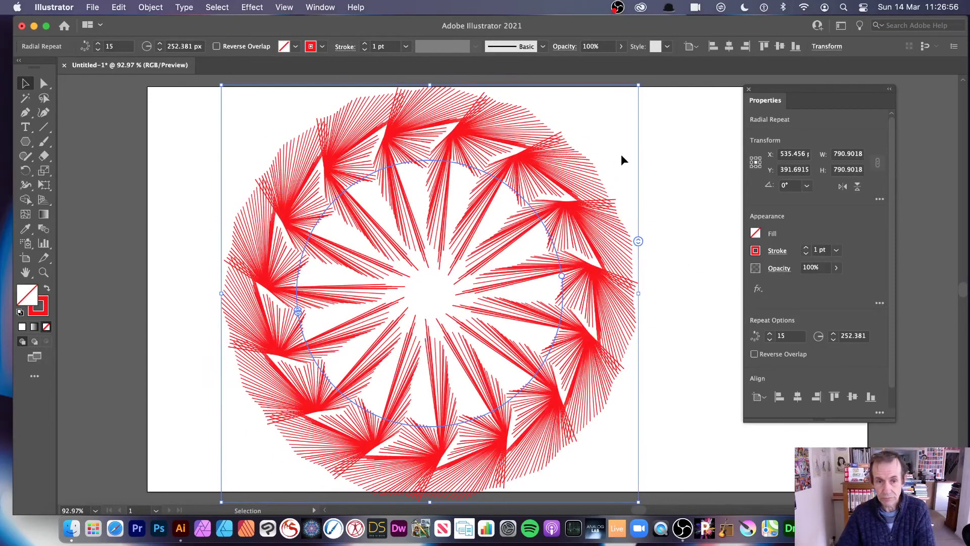
key(Delete)
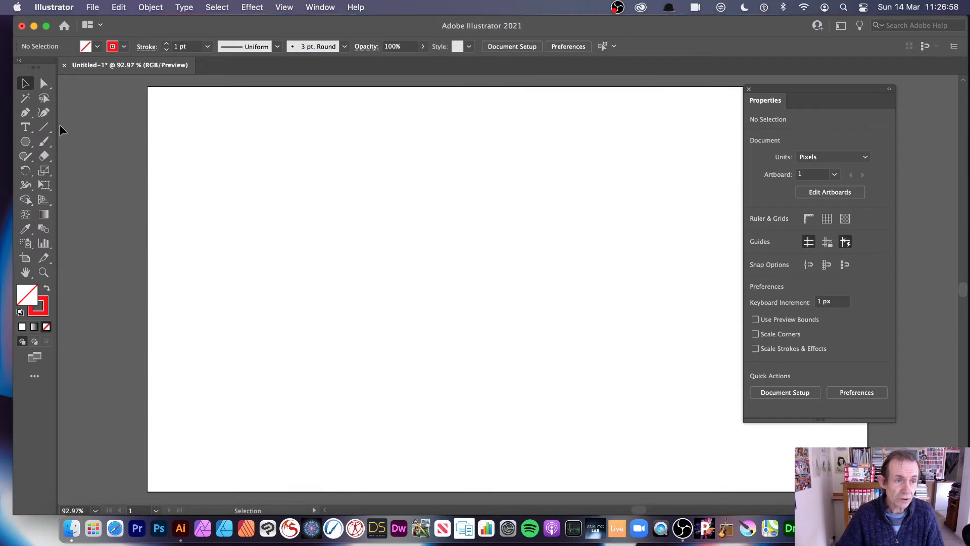
- Draw a single arc about 144 by 207 px with the Arc tool and undo it
click(43, 127)
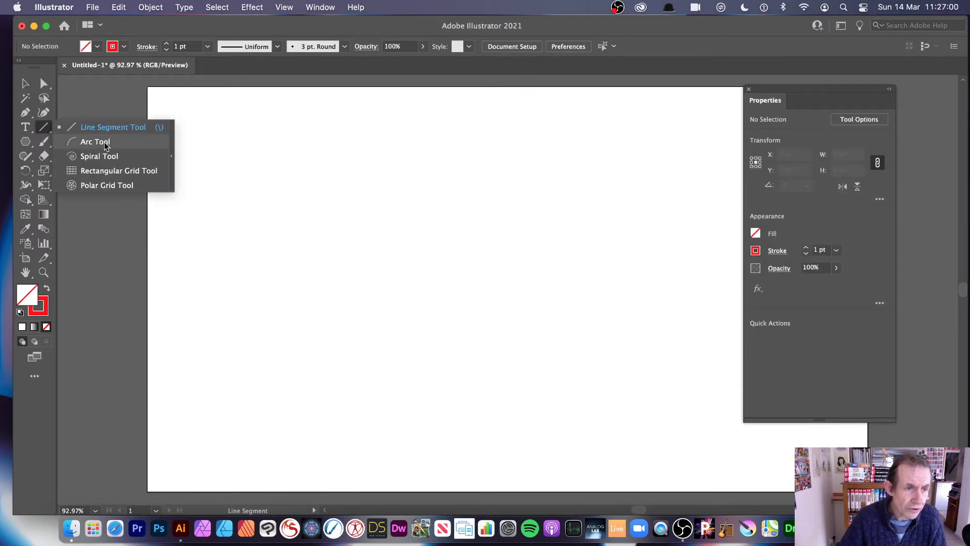
click(95, 142)
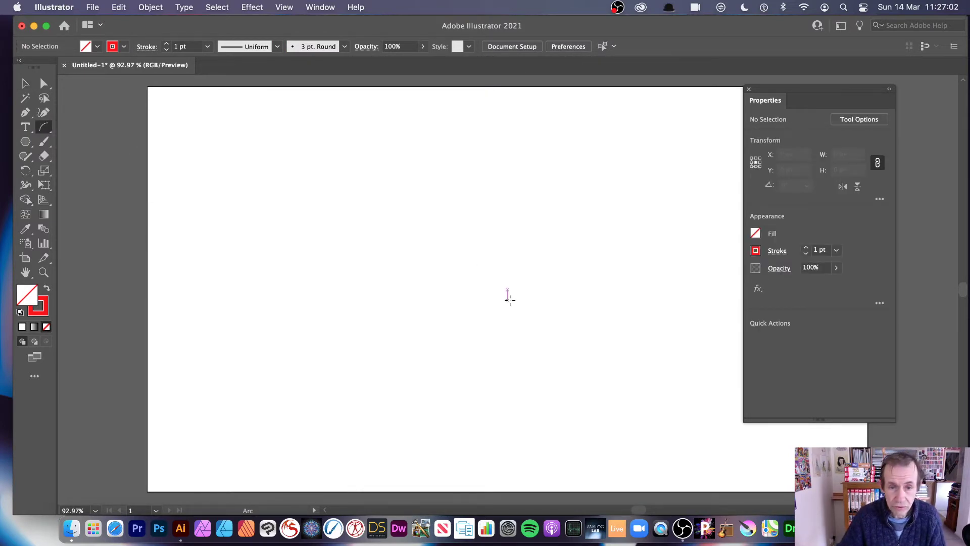
mouse_move(482, 300)
mouse_down()
mouse_move(494, 187)
mouse_move(520, 177)
mouse_move(558, 188)
mouse_move(488, 116)
mouse_move(437, 107)
mouse_move(380, 139)
mouse_move(337, 197)
mouse_move(322, 180)
mouse_move(272, 178)
mouse_move(227, 270)
mouse_move(269, 313)
mouse_move(321, 304)
mouse_move(347, 391)
mouse_move(397, 400)
mouse_move(443, 364)
mouse_move(472, 385)
mouse_move(480, 416)
mouse_move(590, 452)
mouse_move(653, 400)
mouse_move(627, 423)
mouse_move(622, 397)
mouse_move(659, 357)
mouse_move(659, 332)
mouse_move(577, 329)
mouse_up()
key(grave)
drag(579, 261, 558, 191)
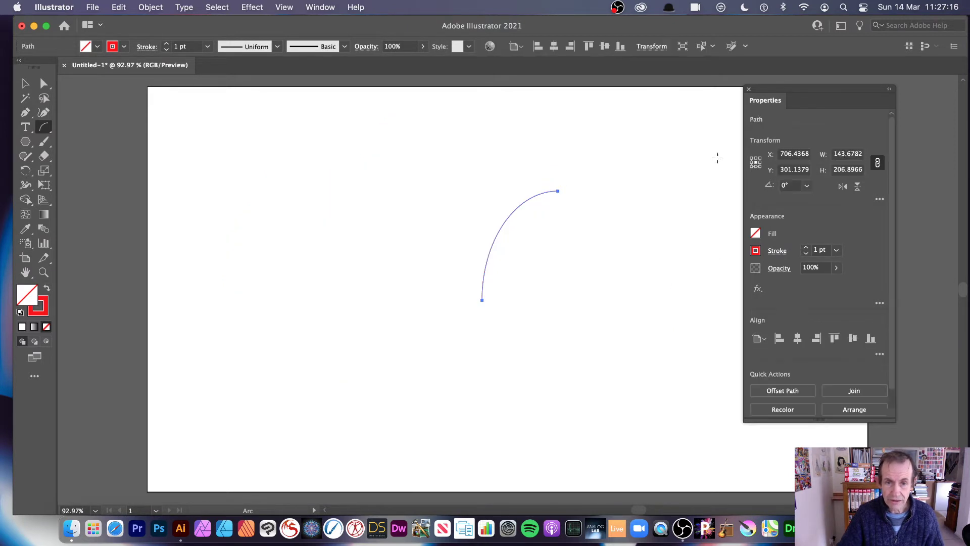
key(ctrl+z)
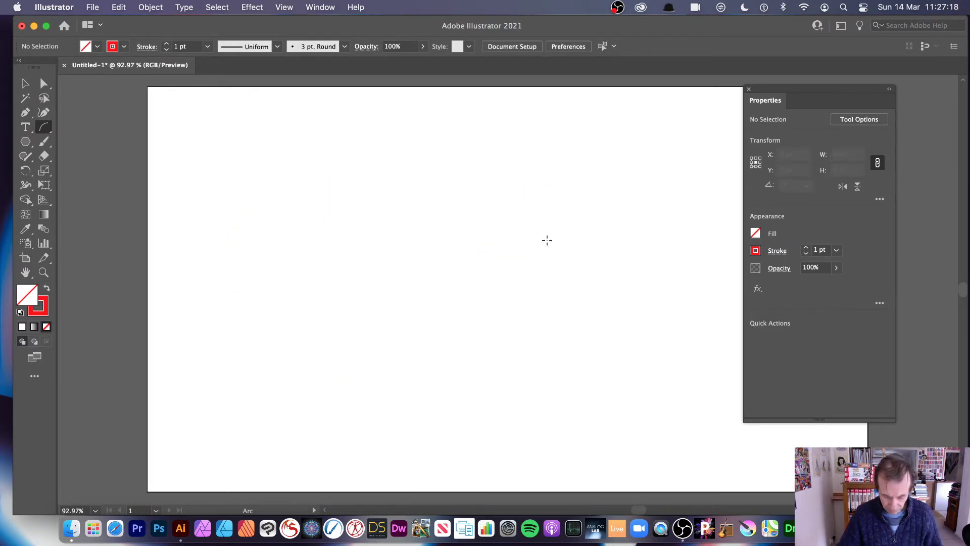
- Draw a continuous burst of arcs from one centre point, about 900 by 578 px overall, deselect it to view it, and delete it
mouse_move(507, 293)
mouse_down()
mouse_move(528, 247)
mouse_move(589, 199)
mouse_move(584, 164)
mouse_move(512, 132)
mouse_move(495, 170)
mouse_move(435, 134)
mouse_move(372, 125)
mouse_move(319, 160)
mouse_move(295, 196)
mouse_move(267, 193)
mouse_move(228, 243)
mouse_move(292, 301)
mouse_move(361, 297)
mouse_move(367, 375)
mouse_move(461, 391)
mouse_move(476, 423)
mouse_move(523, 430)
mouse_move(566, 396)
mouse_move(583, 339)
mouse_move(605, 322)
mouse_move(662, 333)
mouse_move(703, 267)
mouse_move(688, 236)
mouse_move(635, 189)
mouse_up()
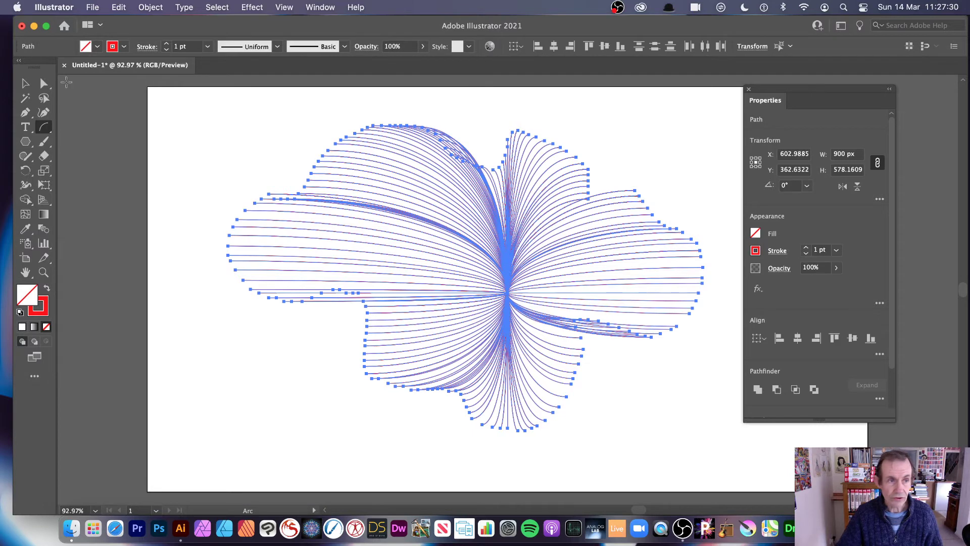
click(25, 84)
click(165, 145)
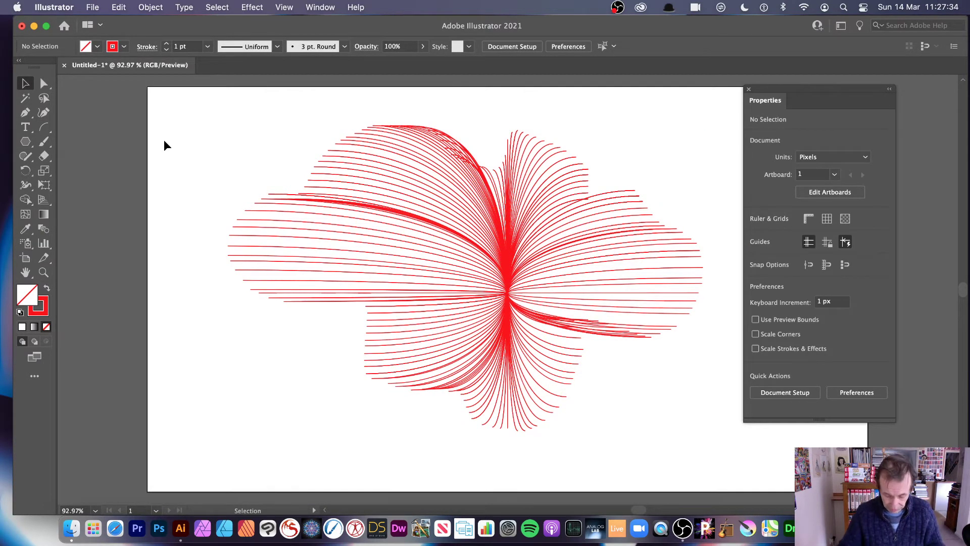
key(super+a)
key(Delete)
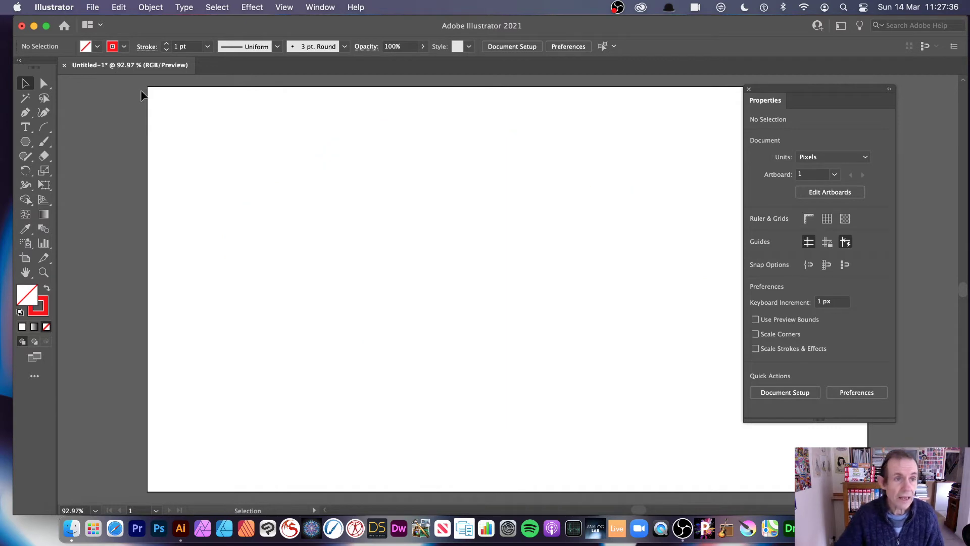
- Set the stroke colour to light orange
click(124, 46)
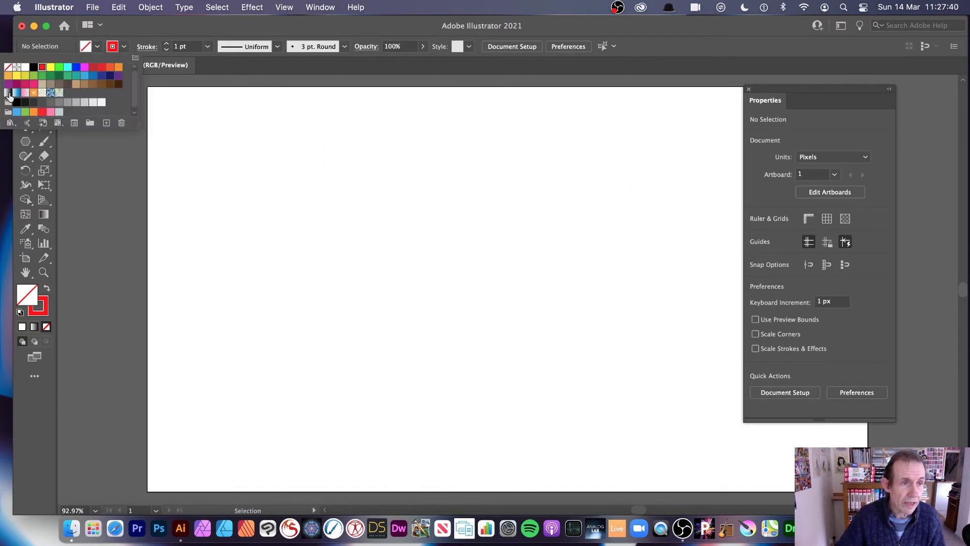
click(8, 76)
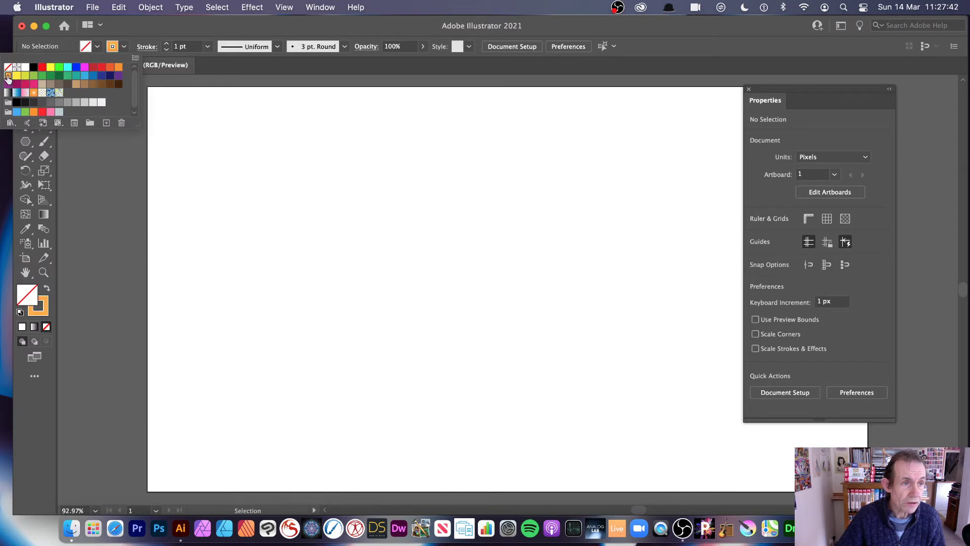
click(177, 27)
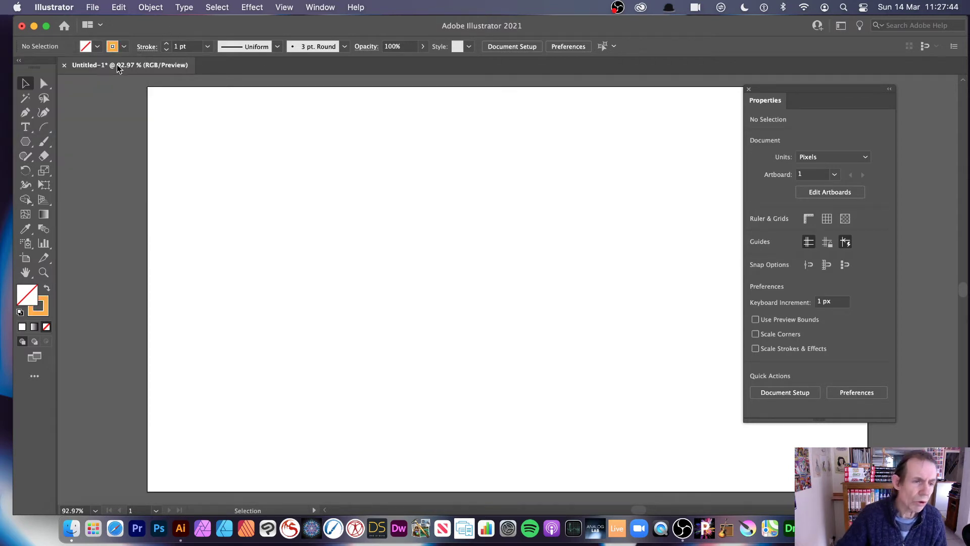
- Draw a continuous burst of spirals about 1003 by 877 px from one centre point and remove it from the artboard
click(44, 126)
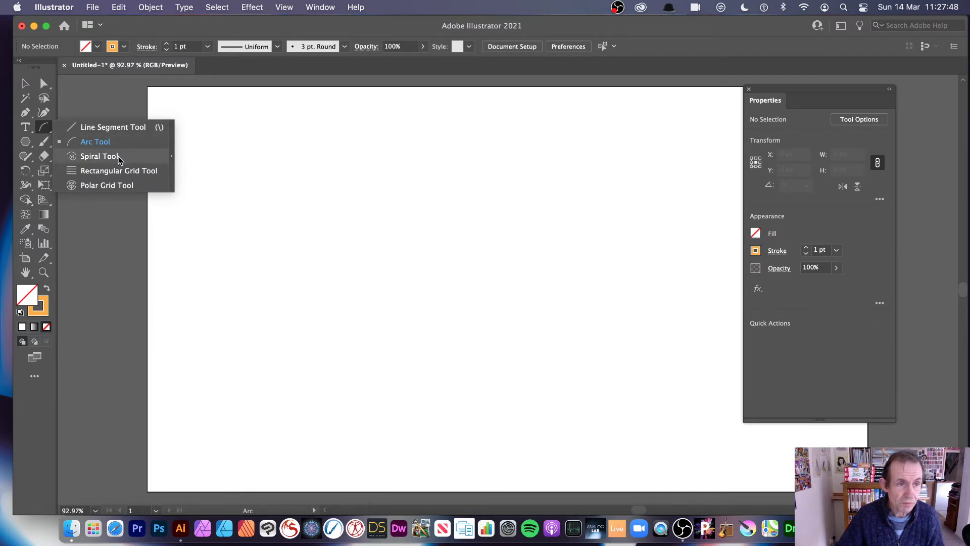
click(120, 157)
mouse_move(411, 215)
mouse_down()
mouse_move(533, 331)
mouse_move(591, 328)
mouse_move(630, 378)
mouse_move(670, 358)
mouse_up()
click(25, 84)
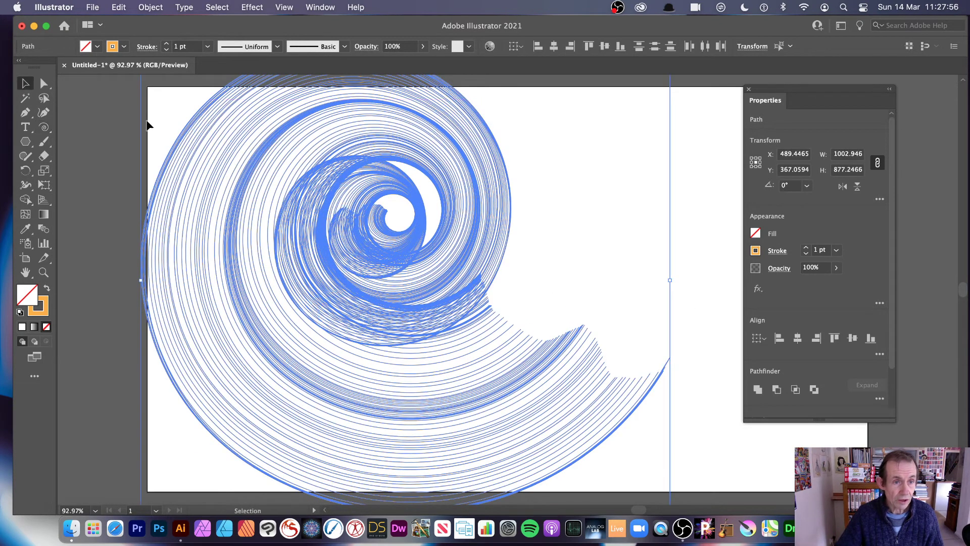
click(116, 128)
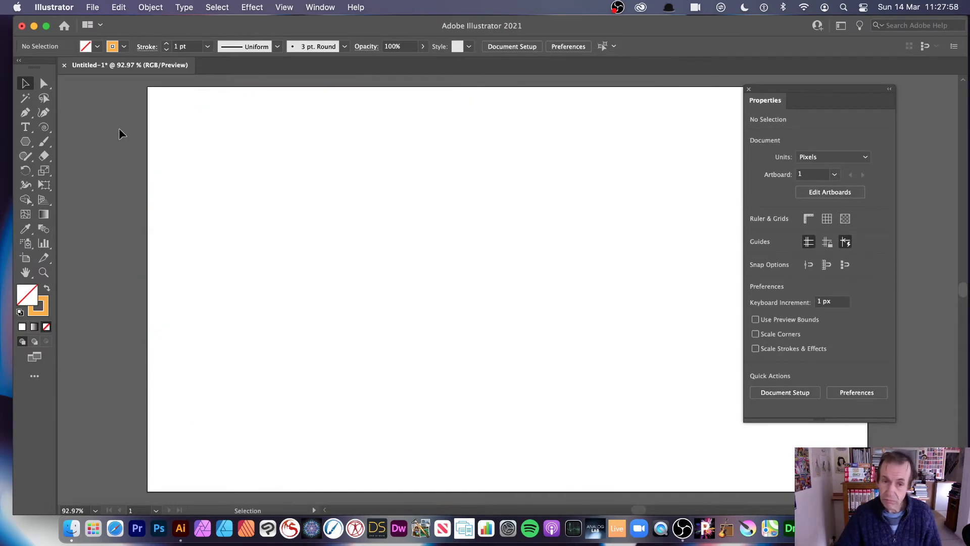
- Draw a single spiral about 327 by 350 px near the artboard's centre and undo it
drag(44, 127, 104, 159)
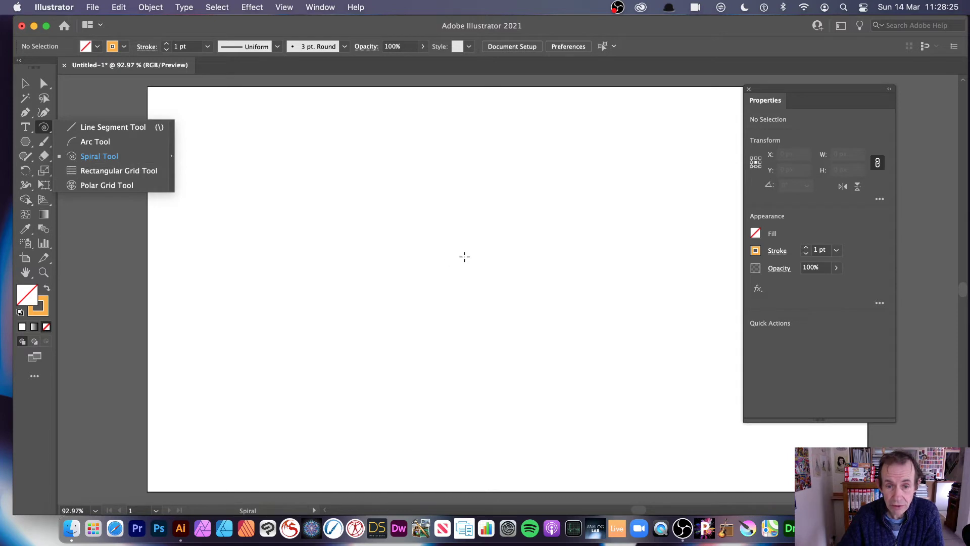
drag(460, 237, 533, 330)
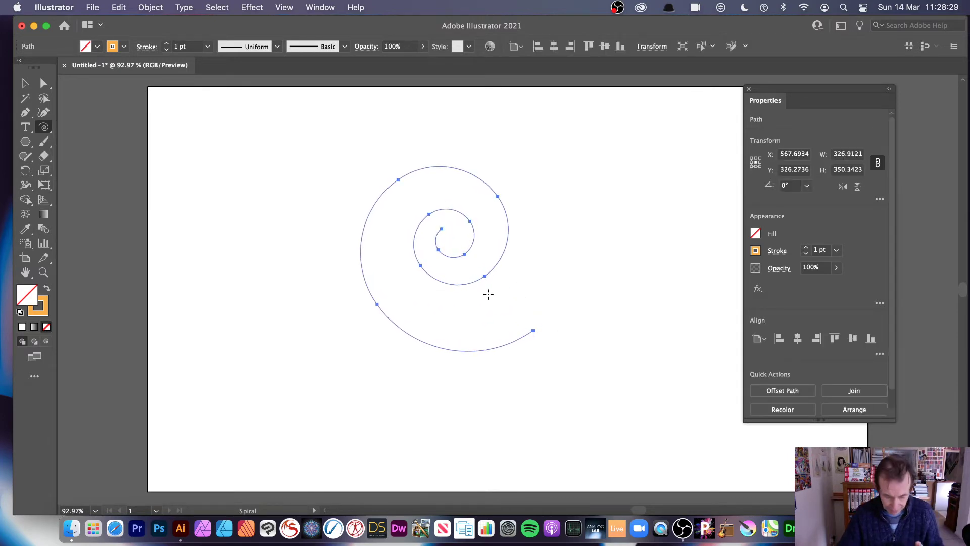
key(super+z)
- Create a spiral with 4 segments and 90% decay through the Spiral options, and delete it
click(469, 253)
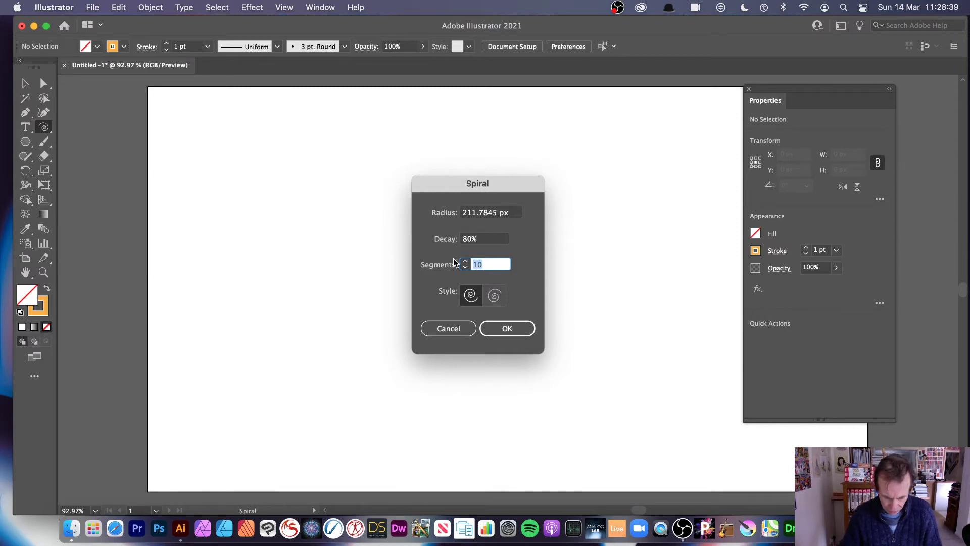
text(4)
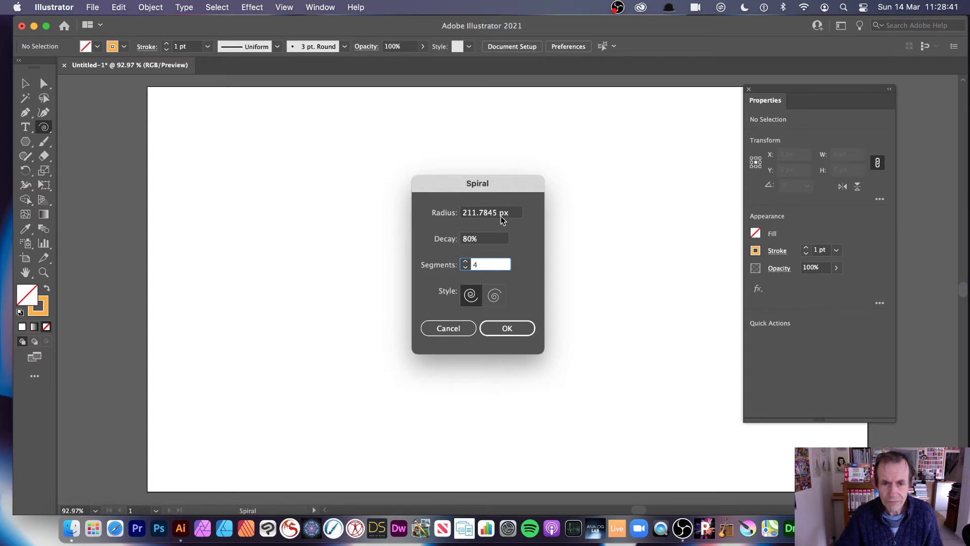
double_click(477, 240)
text(90)
key(Return)
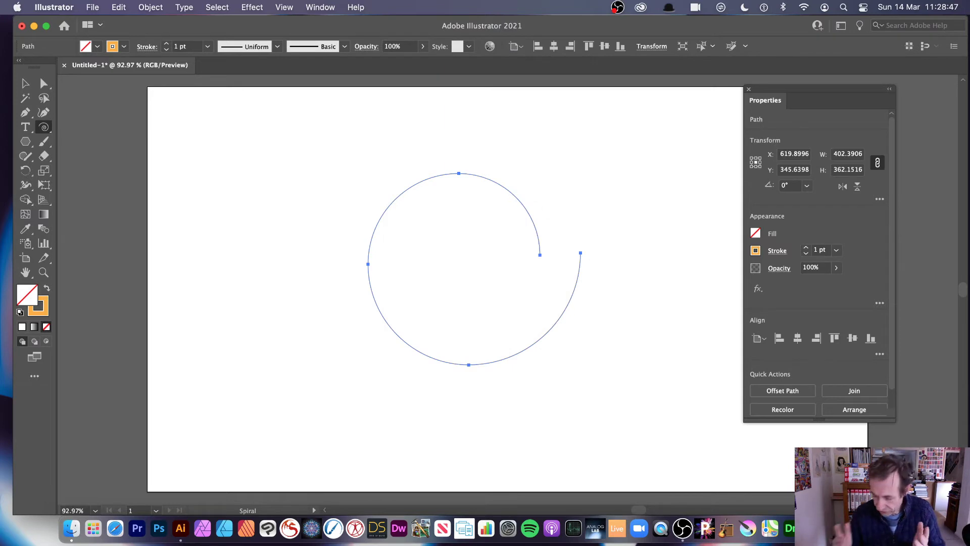
key(Delete)
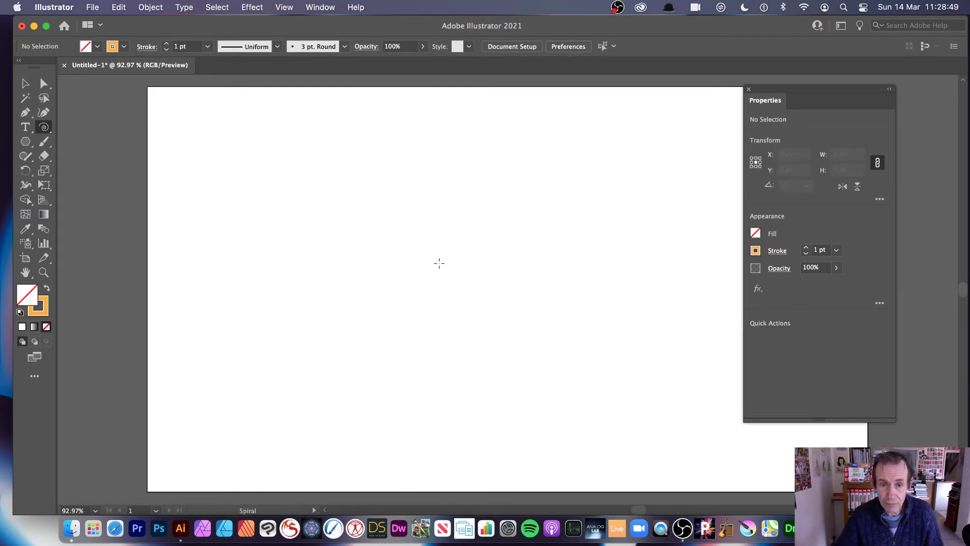
- Draw a continuous burst of the four-segment spirals about 810 by 862 px, deselect it to view it, and undo it
mouse_move(435, 225)
mouse_down()
mouse_move(477, 279)
mouse_move(514, 304)
mouse_move(507, 321)
mouse_move(530, 358)
mouse_move(558, 360)
mouse_move(576, 381)
mouse_move(620, 403)
mouse_up()
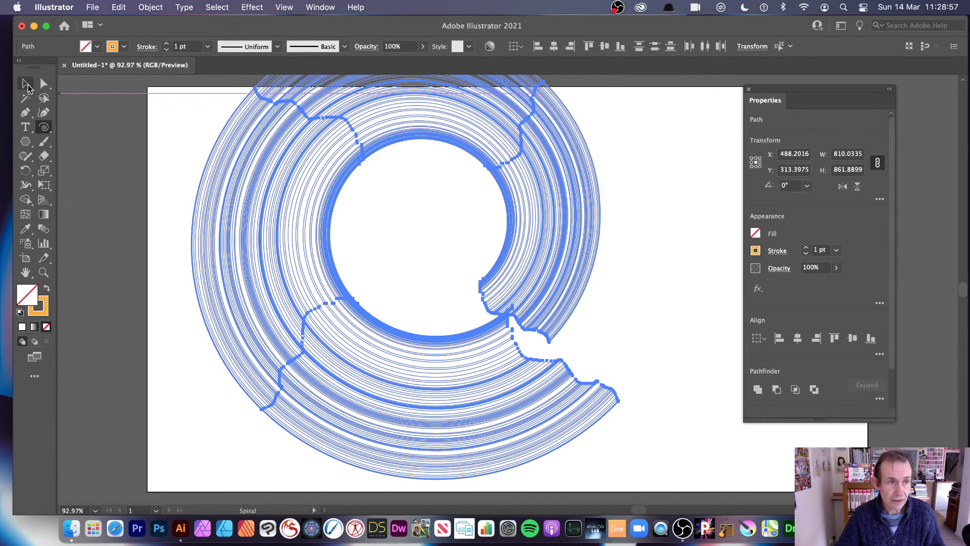
click(25, 84)
click(118, 167)
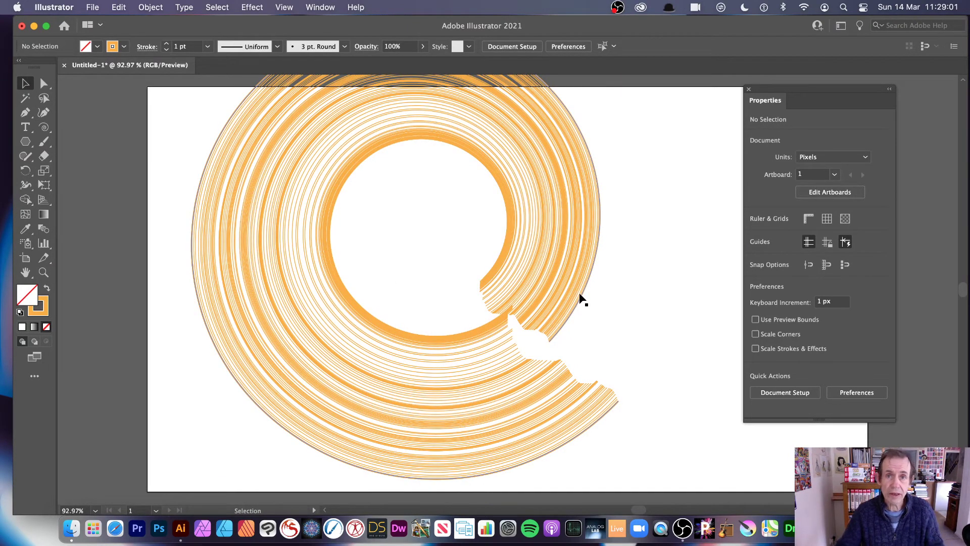
key(super+z)
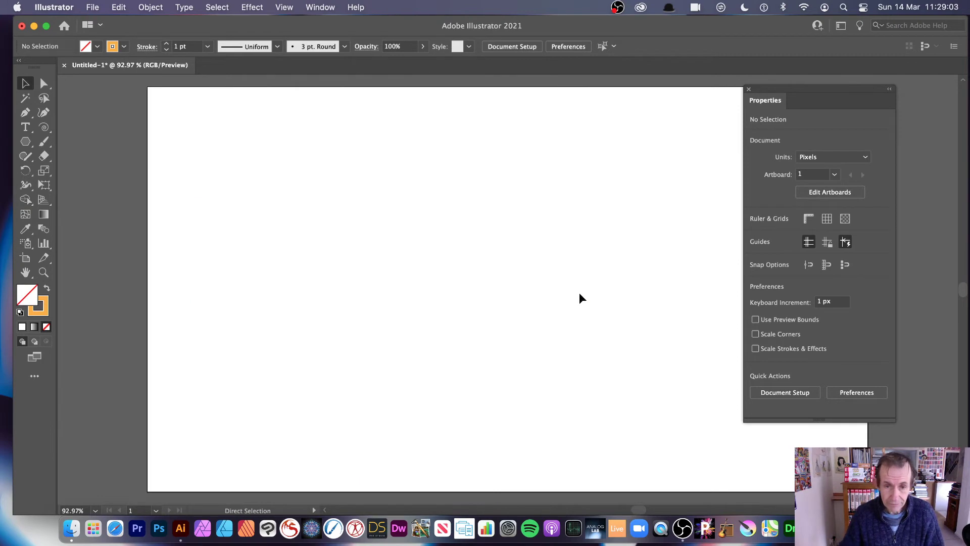
- Draw a single rectangular grid about 607 by 492 px on the artboard and delete it
drag(45, 129, 86, 172)
drag(307, 168, 628, 428)
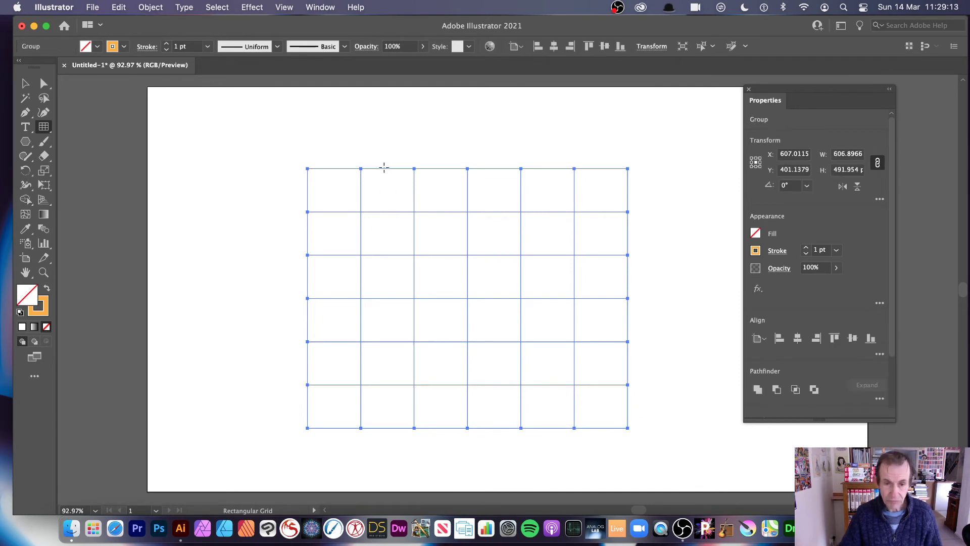
key(Delete)
- Draw a continuous burst of rectangular grids from one corner, about 554 by 498 px overall, deselect it to view it, and undo it
drag(321, 177, 615, 441)
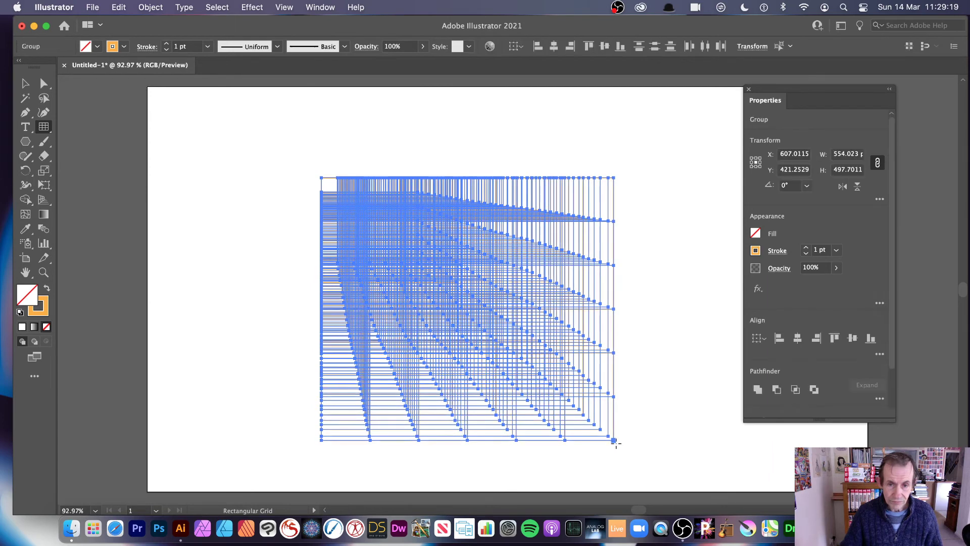
click(27, 84)
click(310, 168)
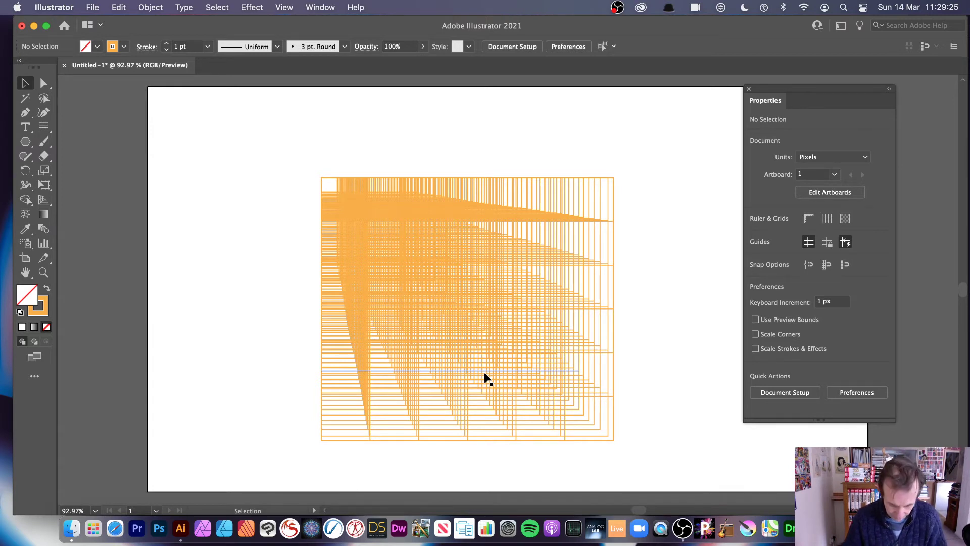
key(super+z)
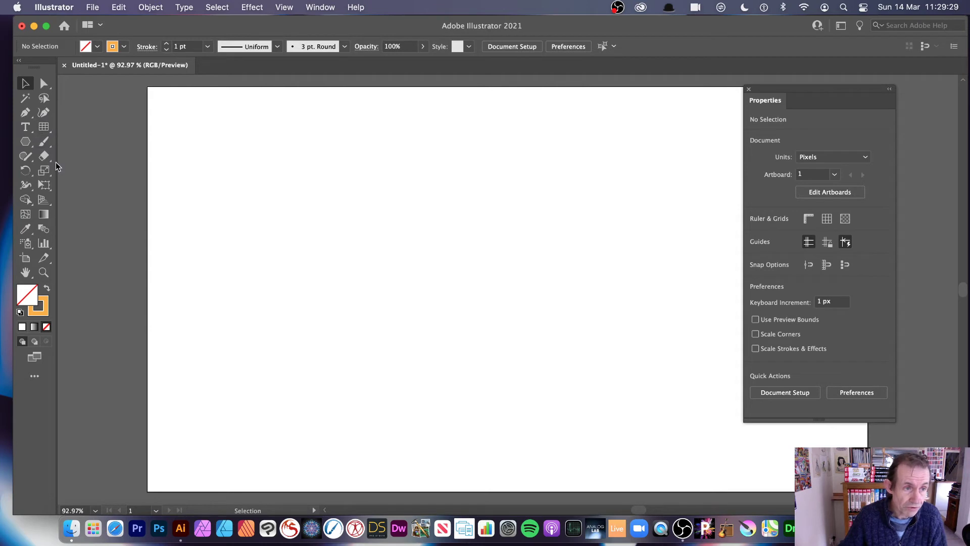
- Draw a single polar grid about 330 by 191 px on the artboard and delete it
drag(43, 127, 92, 187)
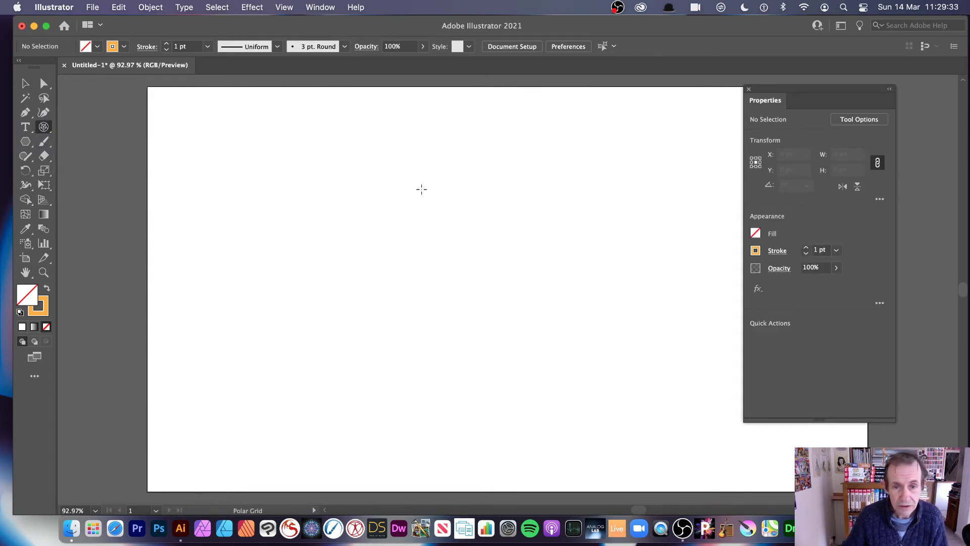
mouse_move(410, 218)
mouse_down()
mouse_move(485, 274)
mouse_move(560, 342)
mouse_move(559, 355)
mouse_move(520, 243)
mouse_move(423, 180)
mouse_move(407, 140)
mouse_move(485, 138)
mouse_move(562, 169)
mouse_move(618, 94)
mouse_move(667, 131)
mouse_move(713, 256)
mouse_move(642, 293)
mouse_move(650, 401)
mouse_move(634, 466)
mouse_move(454, 412)
mouse_move(370, 359)
mouse_move(297, 397)
mouse_move(239, 321)
mouse_up()
key(super+a)
key(Delete)
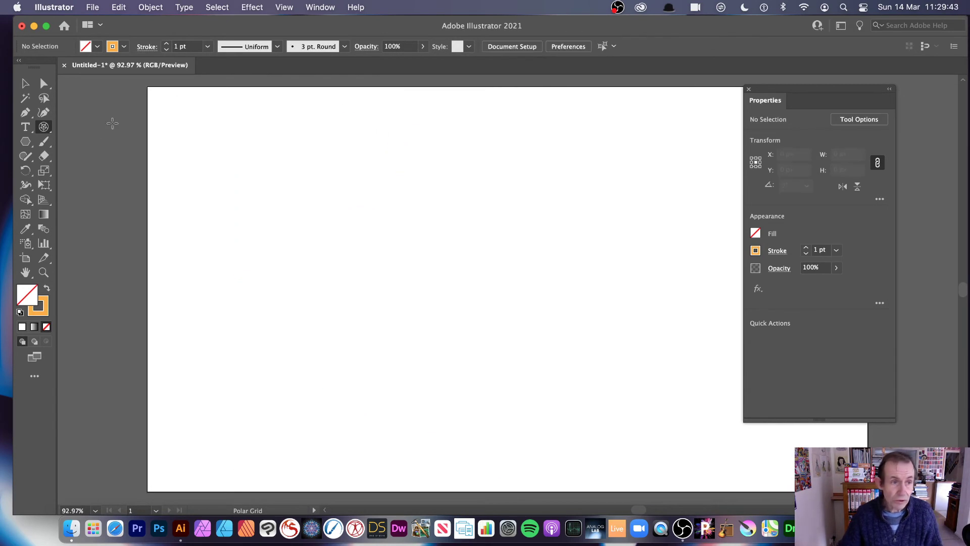
- Set the Polar Grid tool to 20 concentric dividers and no radial dividers
double_click(45, 128)
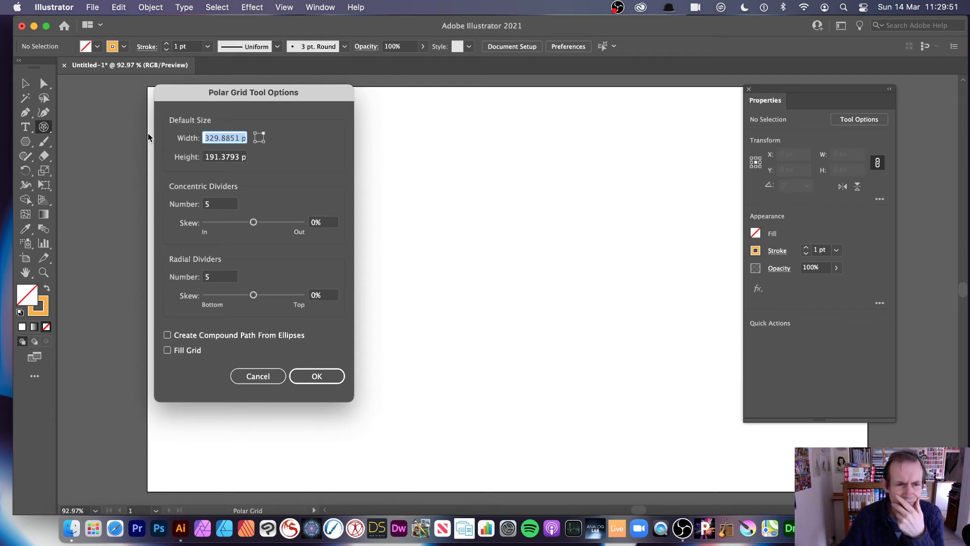
click(211, 206)
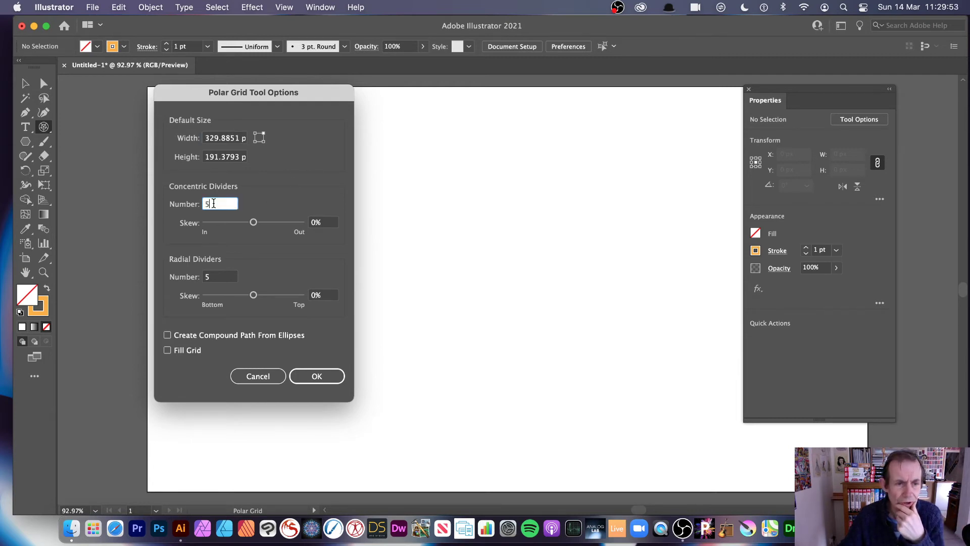
text(20)
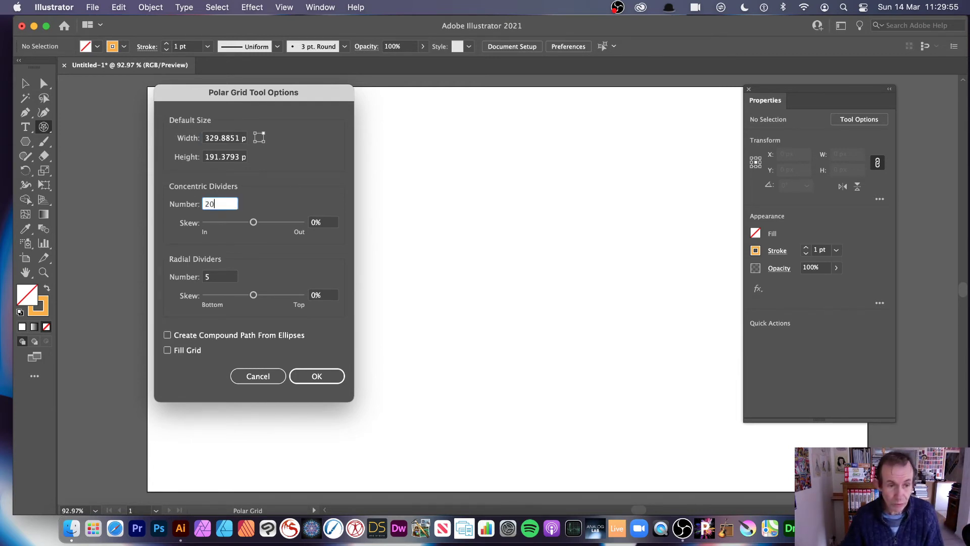
key(Tab)
click(220, 277)
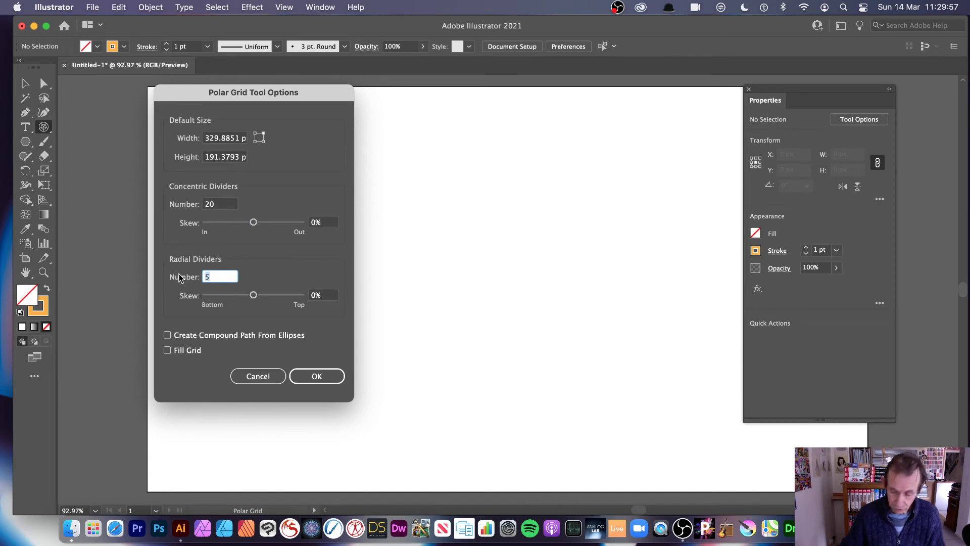
text(8)
key(Return)
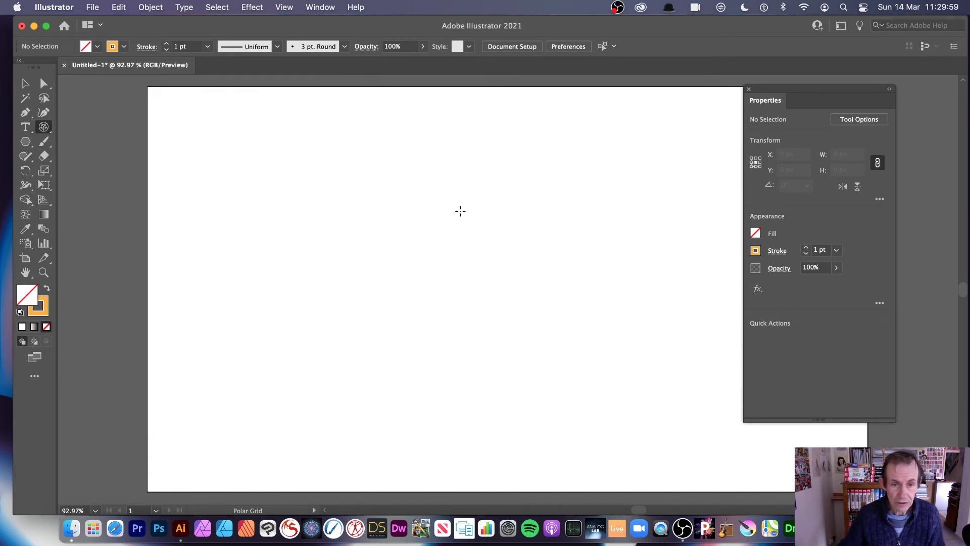
- Draw a continuous burst of the concentric polar grids across most of the artboard, deselect it to view it, and undo it
drag(334, 181, 509, 353)
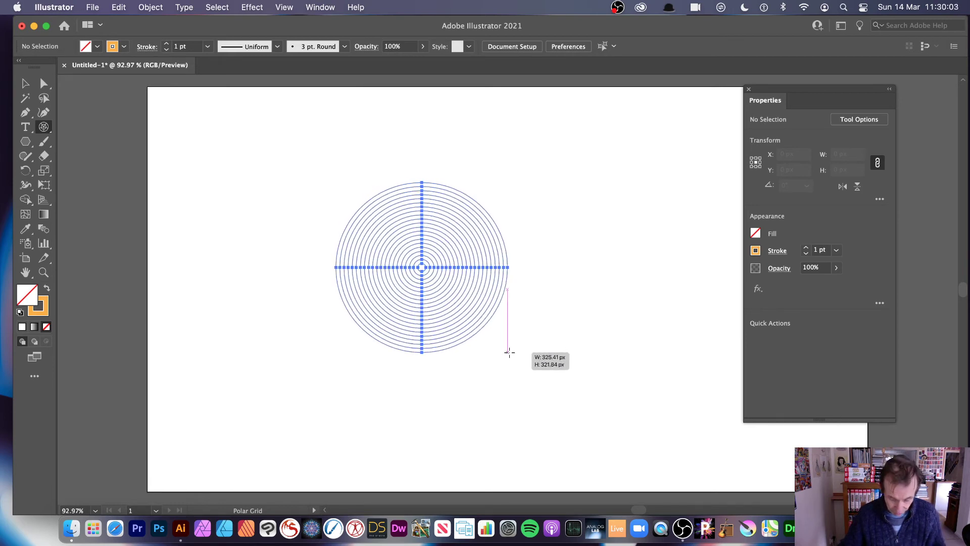
mouse_move(510, 353)
mouse_down()
mouse_move(563, 384)
mouse_move(662, 226)
mouse_move(477, 101)
mouse_move(247, 263)
mouse_move(152, 275)
mouse_move(313, 485)
mouse_move(530, 397)
mouse_move(668, 428)
mouse_move(743, 476)
mouse_move(713, 481)
mouse_up()
click(30, 88)
click(119, 128)
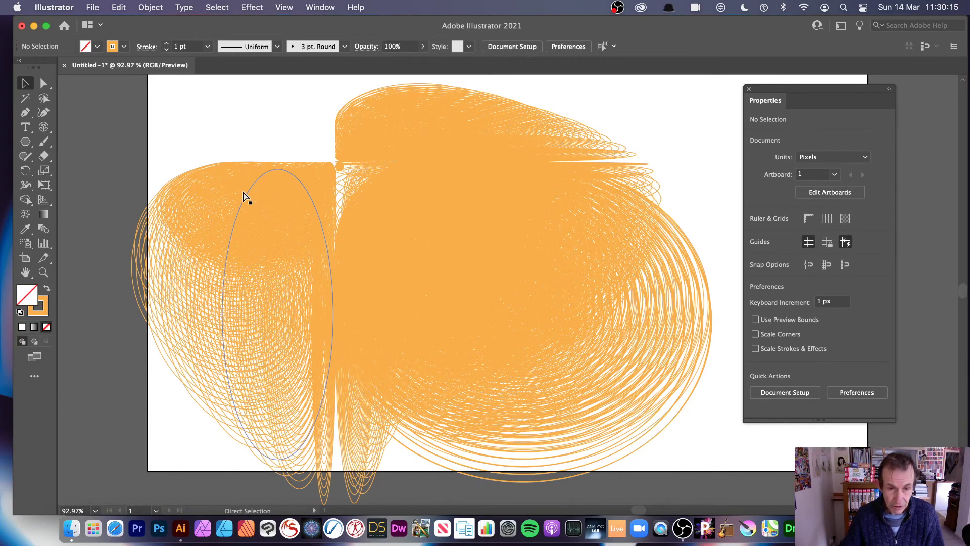
key(super+z)
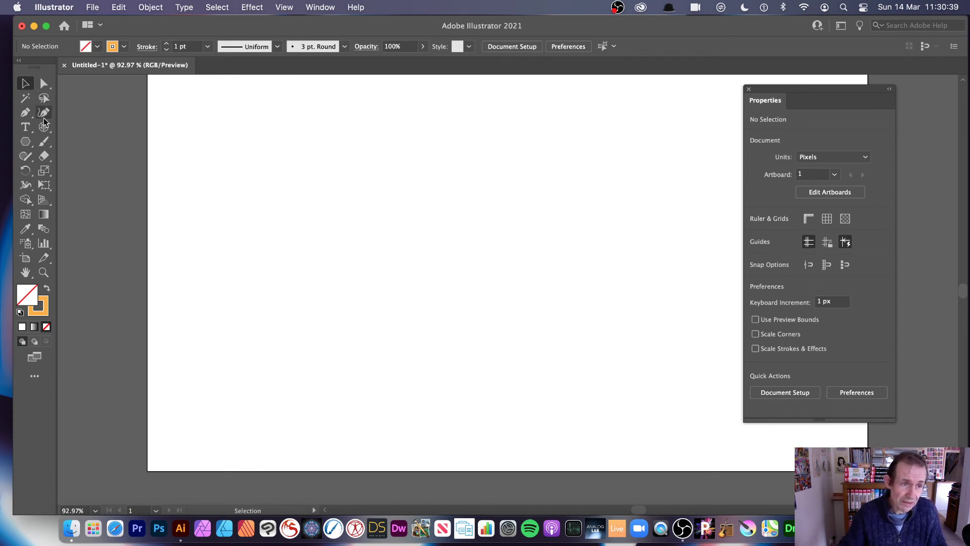
- Draw a continuous burst of line segments radiating all around one central point, about 584 by 548 px overall
drag(44, 126, 91, 128)
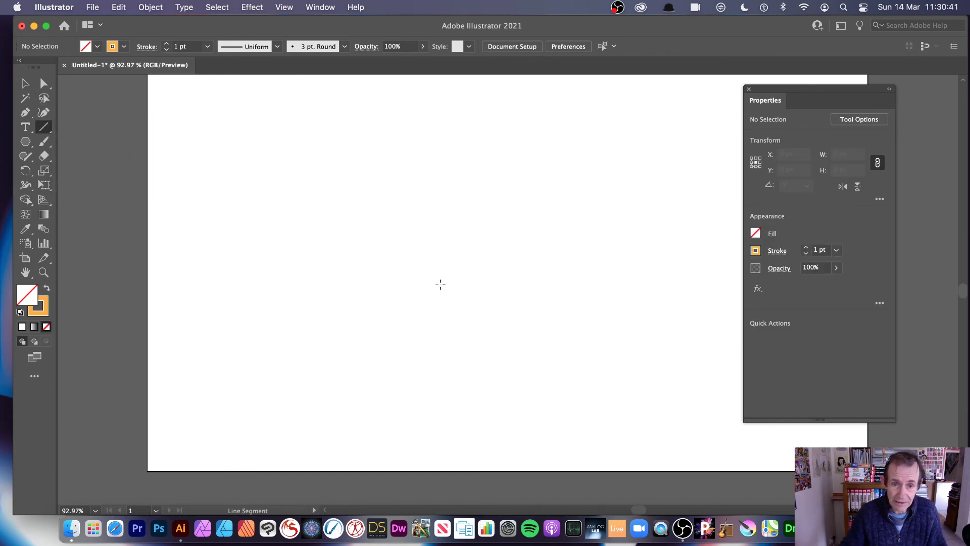
mouse_move(441, 283)
mouse_down()
mouse_move(459, 148)
mouse_move(412, 106)
mouse_move(327, 118)
mouse_move(296, 232)
mouse_move(357, 351)
mouse_move(459, 384)
mouse_move(548, 343)
mouse_move(595, 209)
mouse_move(594, 133)
mouse_move(531, 133)
mouse_move(468, 112)
mouse_up()
key(asciitilde)
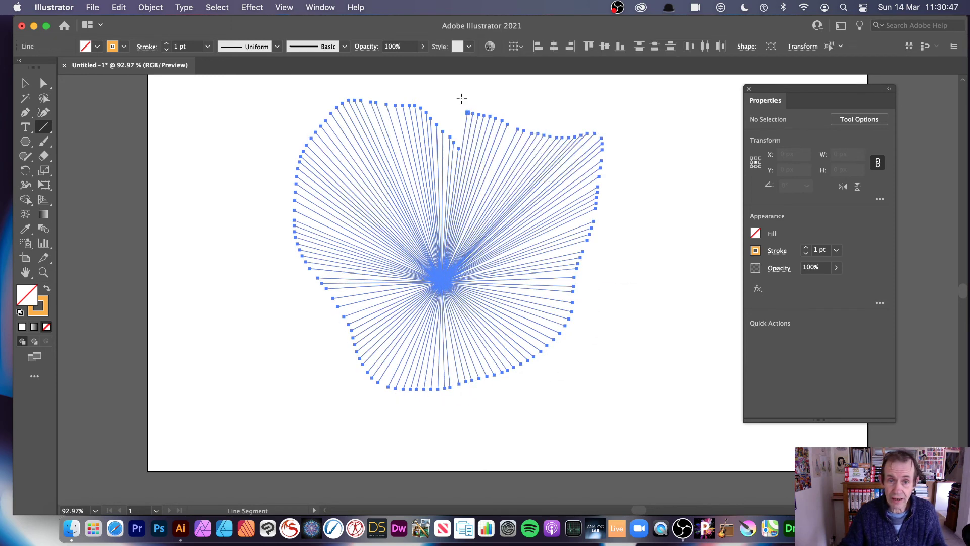
key(v)
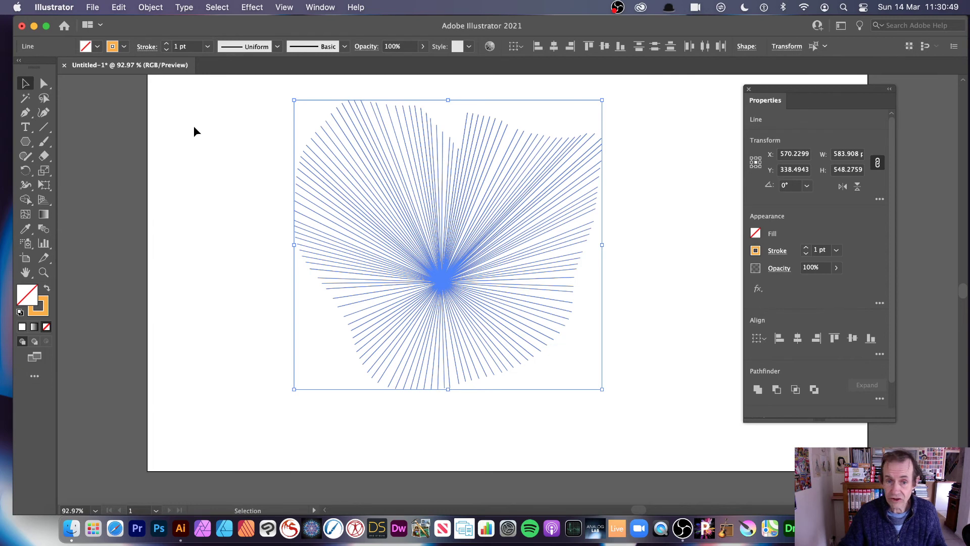
- Apply a Zig Zag effect of 18 px absolute size, 9 ridges per segment and corner points to the whole line burst, and deselect it
drag(194, 127, 647, 393)
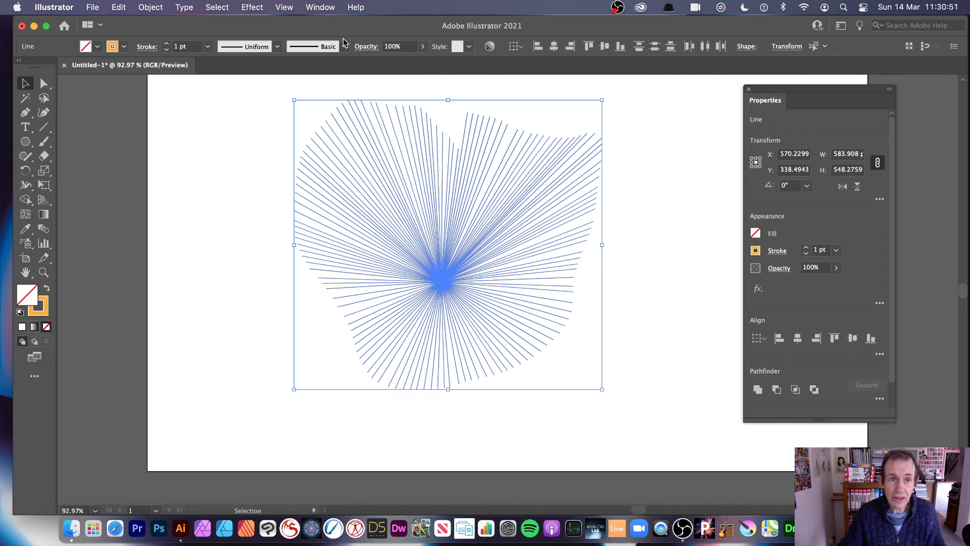
click(250, 8)
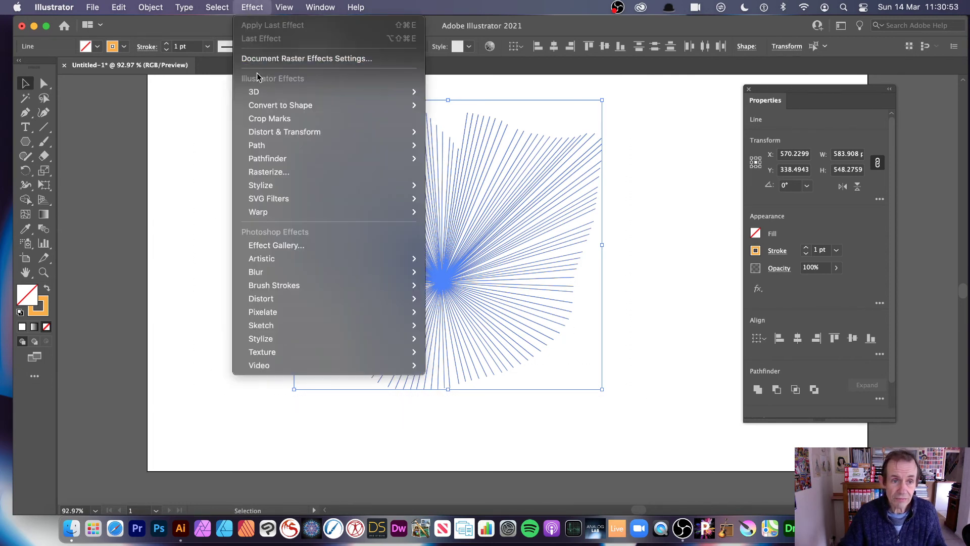
mouse_move(272, 150)
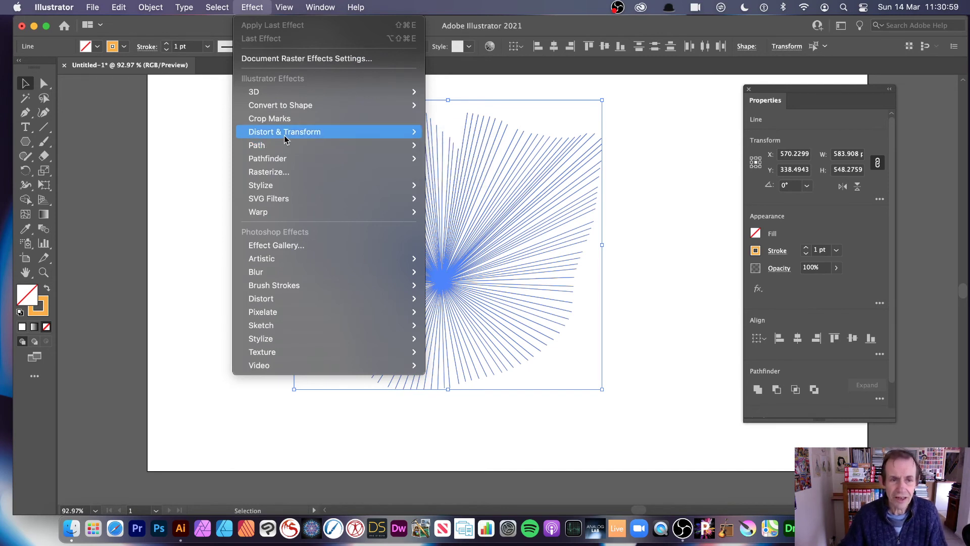
mouse_move(349, 131)
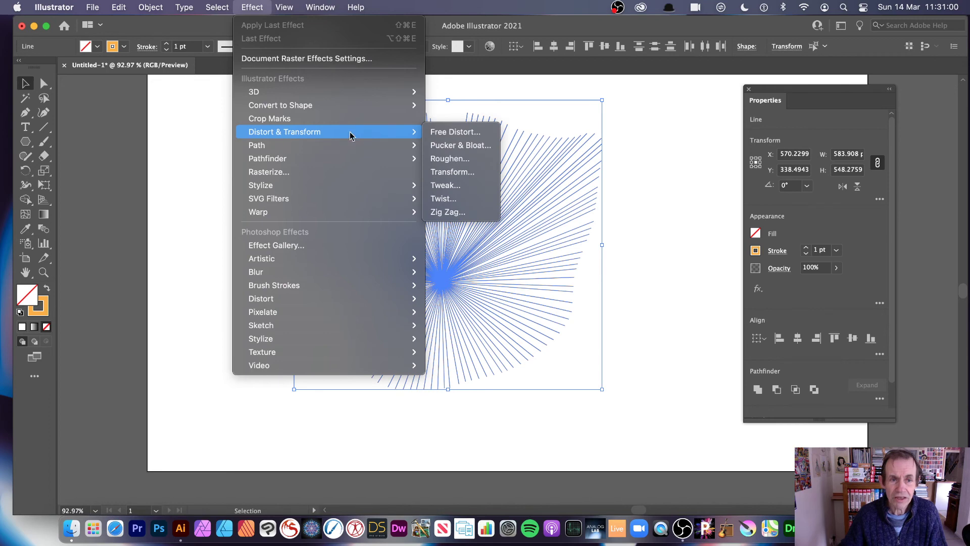
click(459, 211)
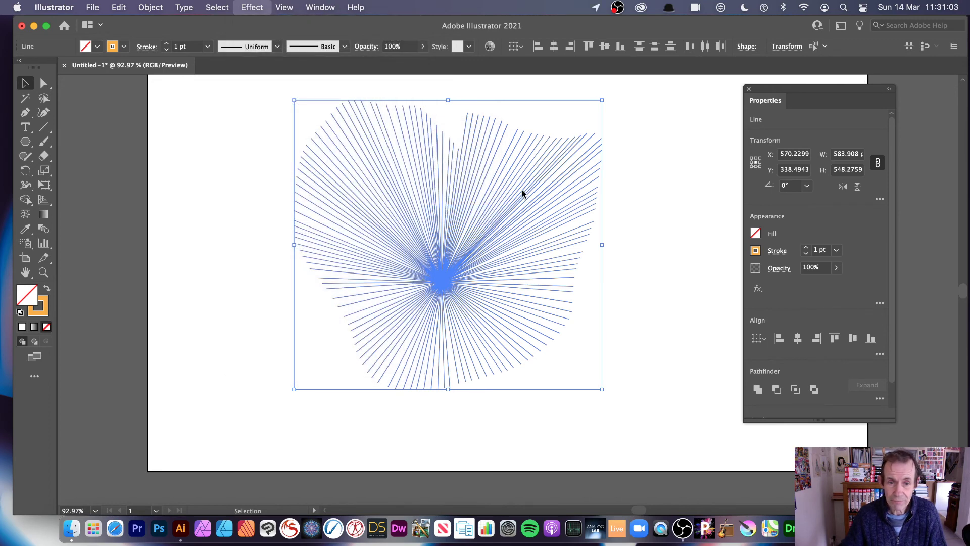
drag(679, 179, 692, 128)
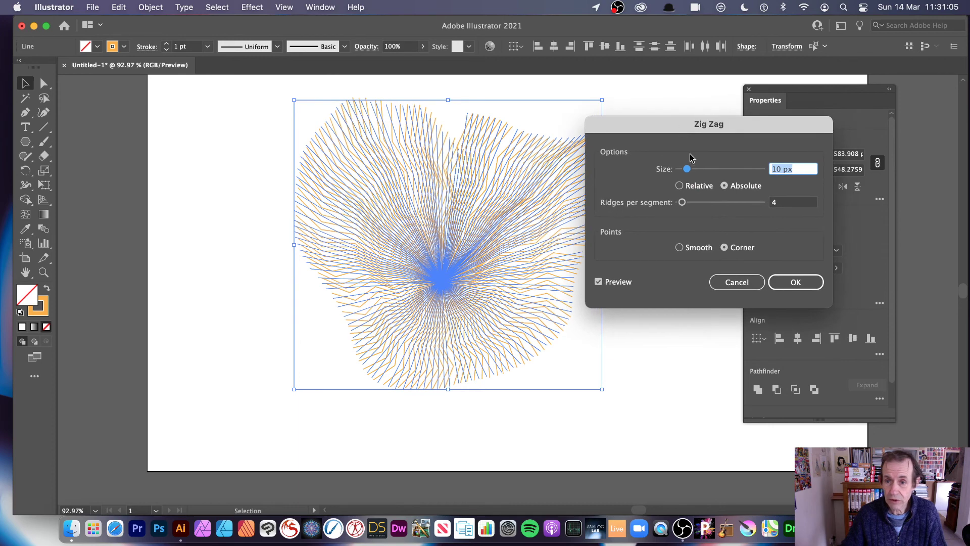
drag(691, 171, 686, 202)
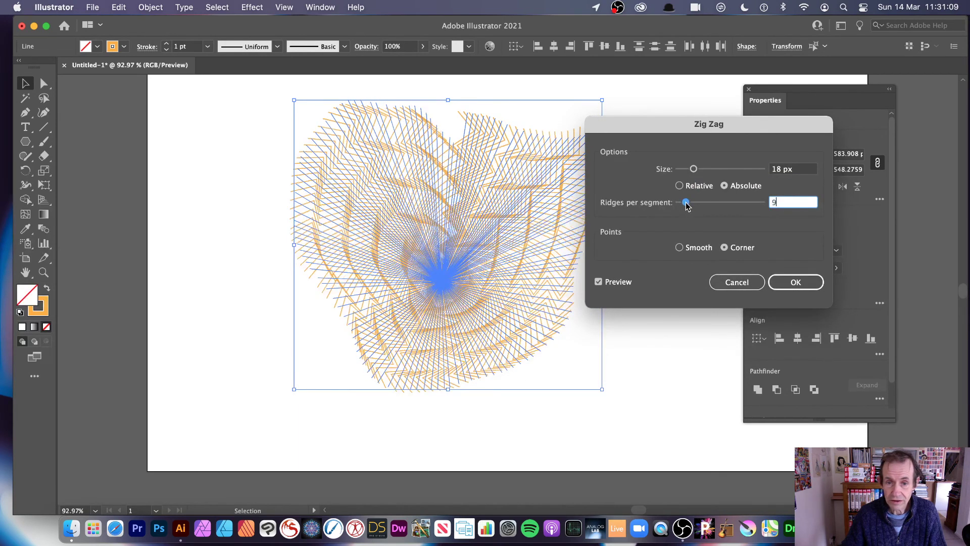
click(790, 282)
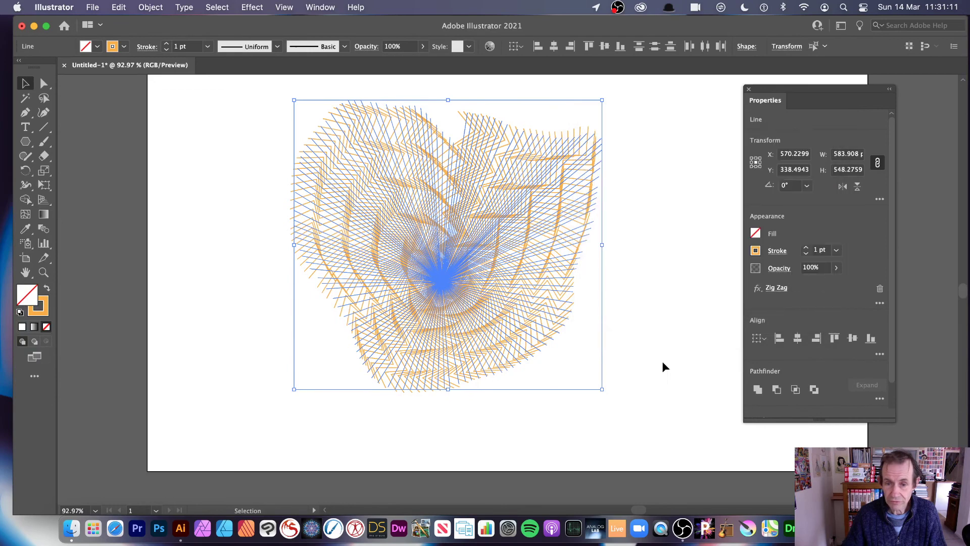
click(637, 320)
drag(503, 282, 525, 276)
click(204, 231)
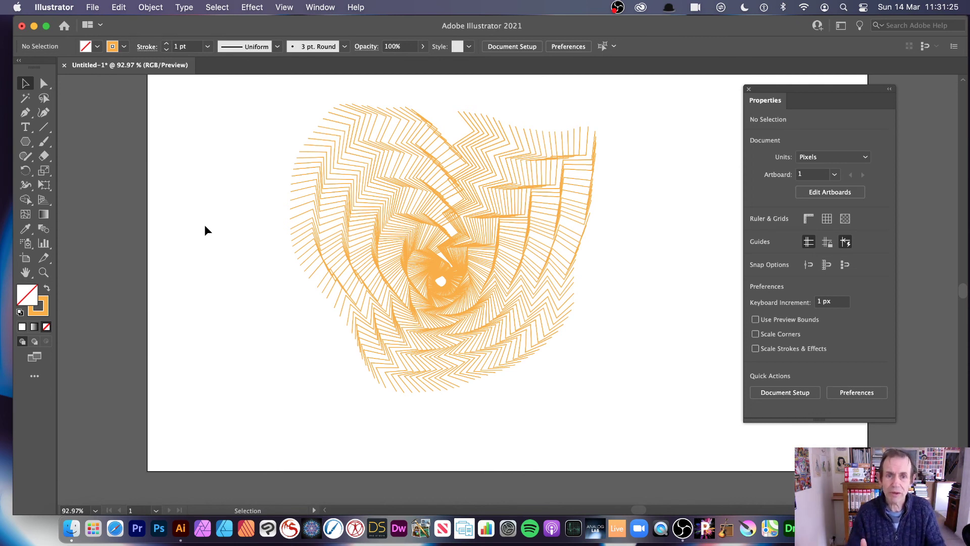
- Select all the zigzag lines of the burst
drag(220, 88, 657, 400)
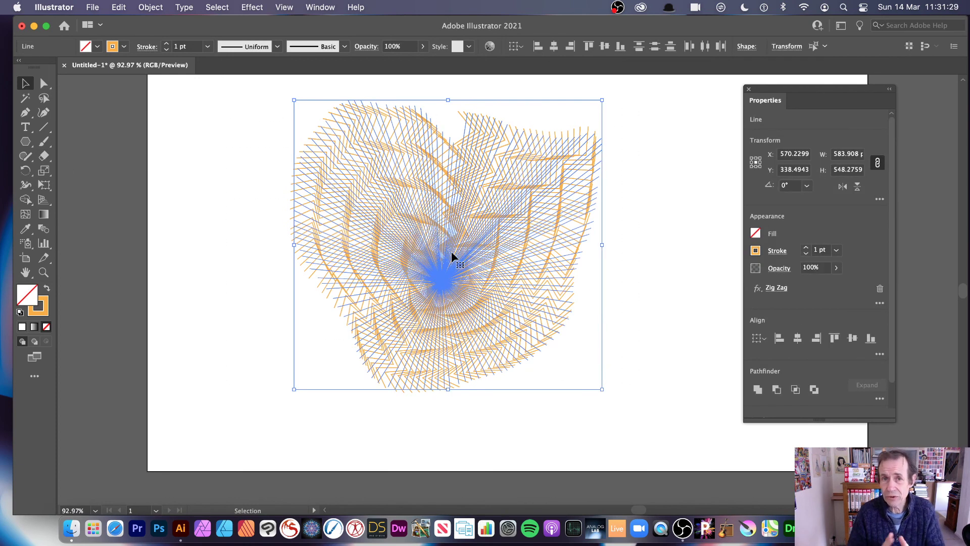